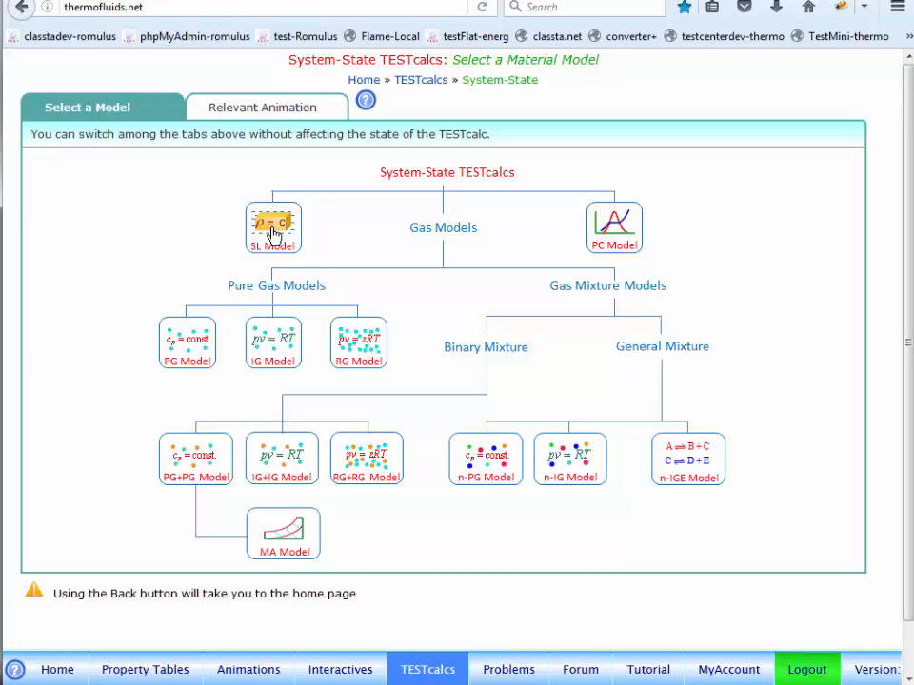
- Open the SL (Solid/Liquid) model of the System-State TESTcalcs and launch its SL TESTcalc
mouse_move(273, 233)
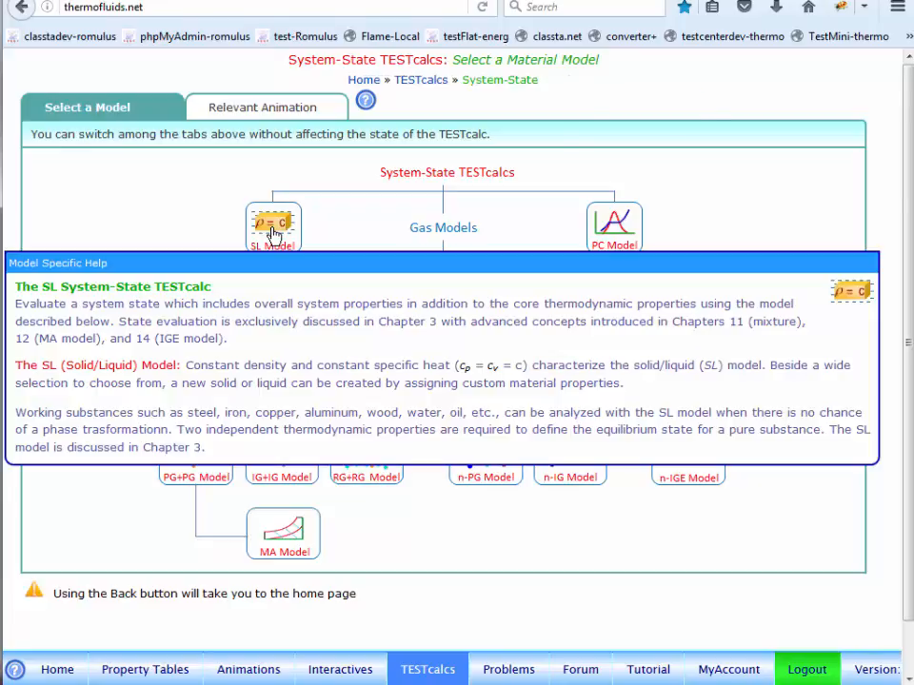
left_click(273, 233)
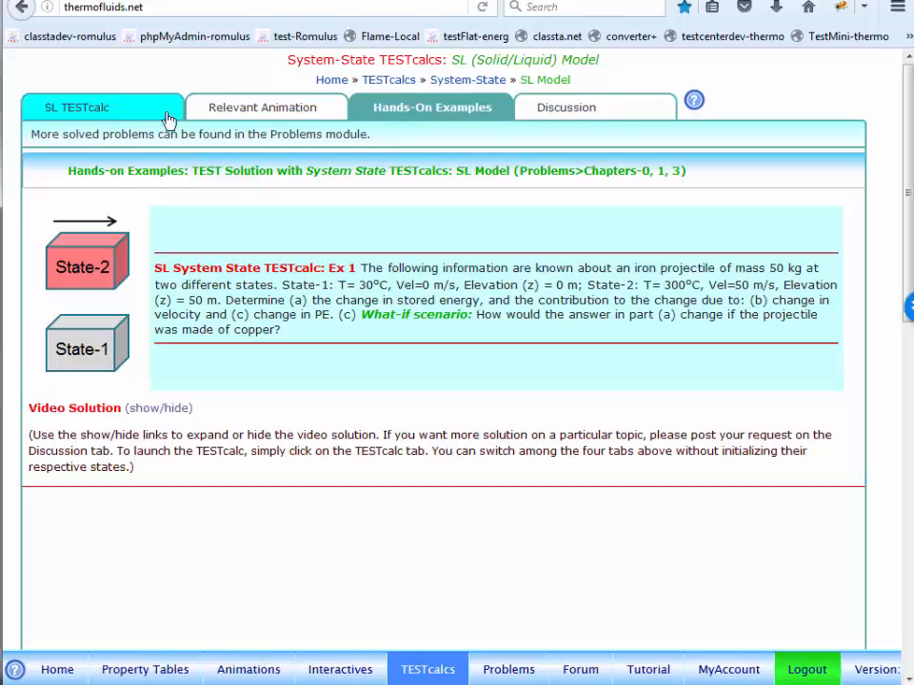
left_click(105, 111)
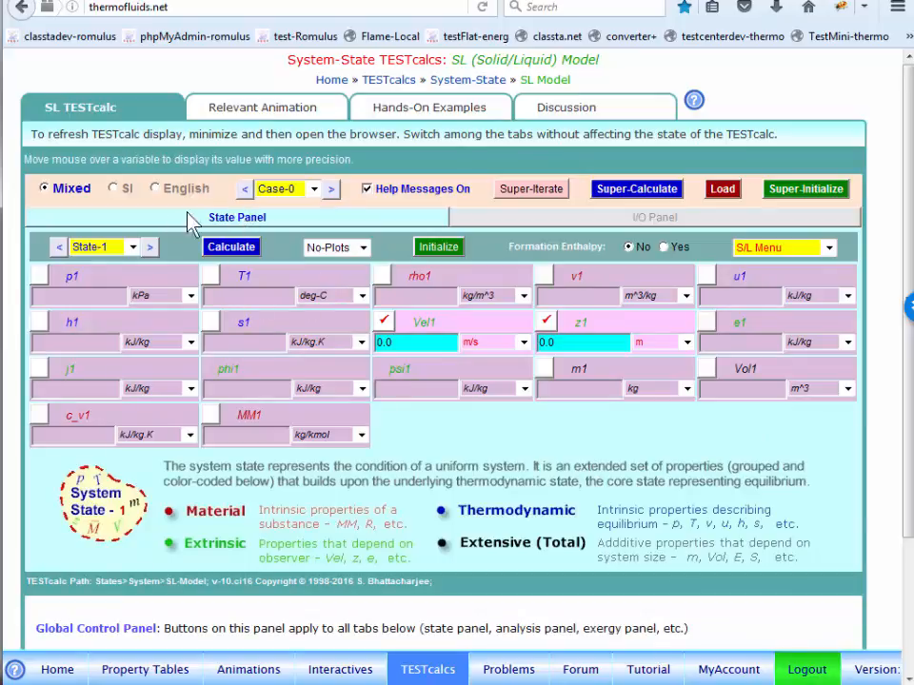
- Look over the I/O Panel's help and calculator notes, and return to the State Panel
left_click(261, 222)
left_click(576, 221)
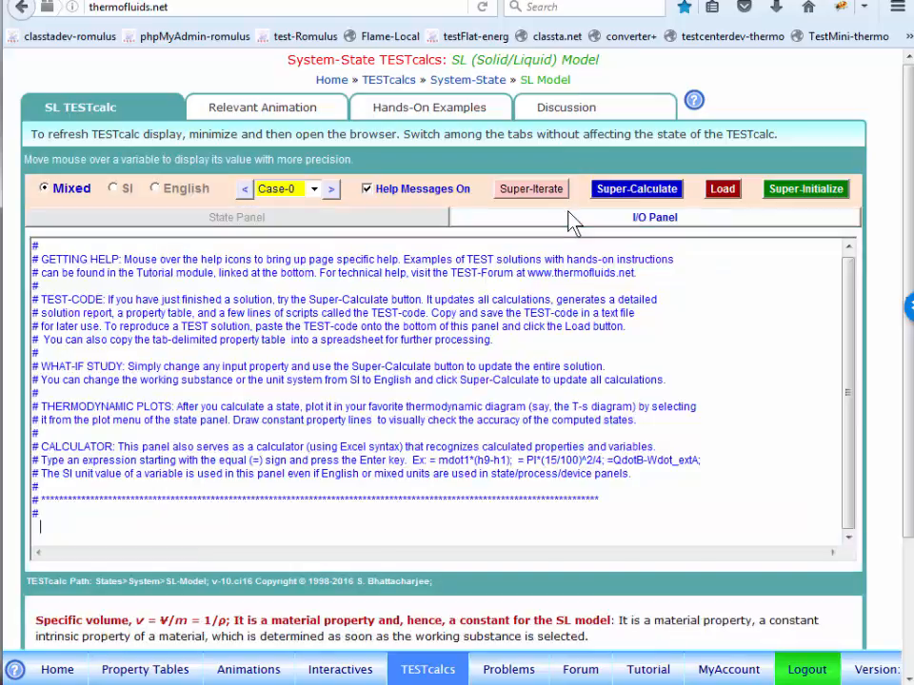
left_click(419, 225)
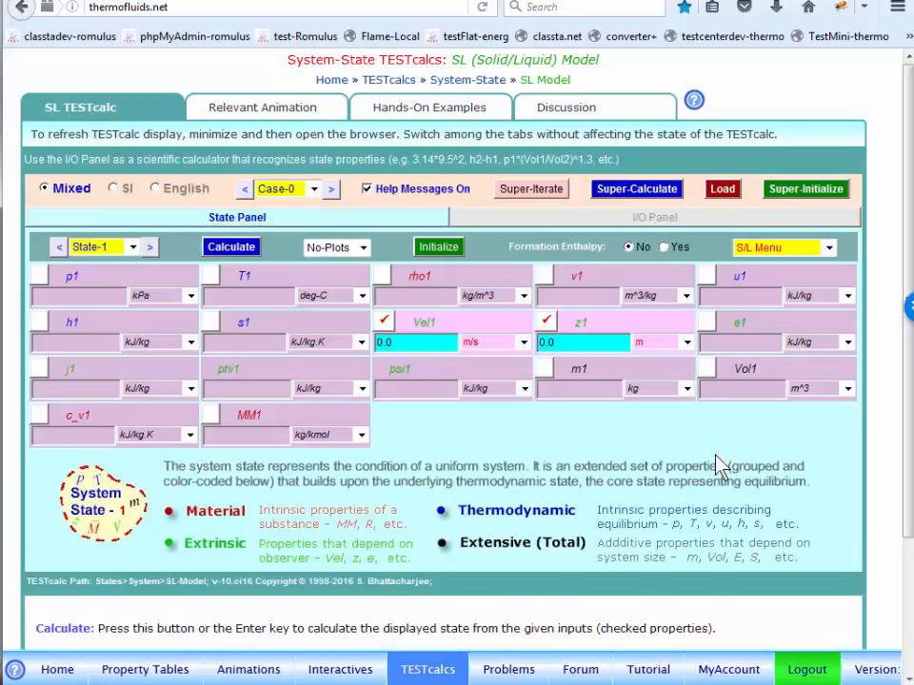
left_click(656, 219)
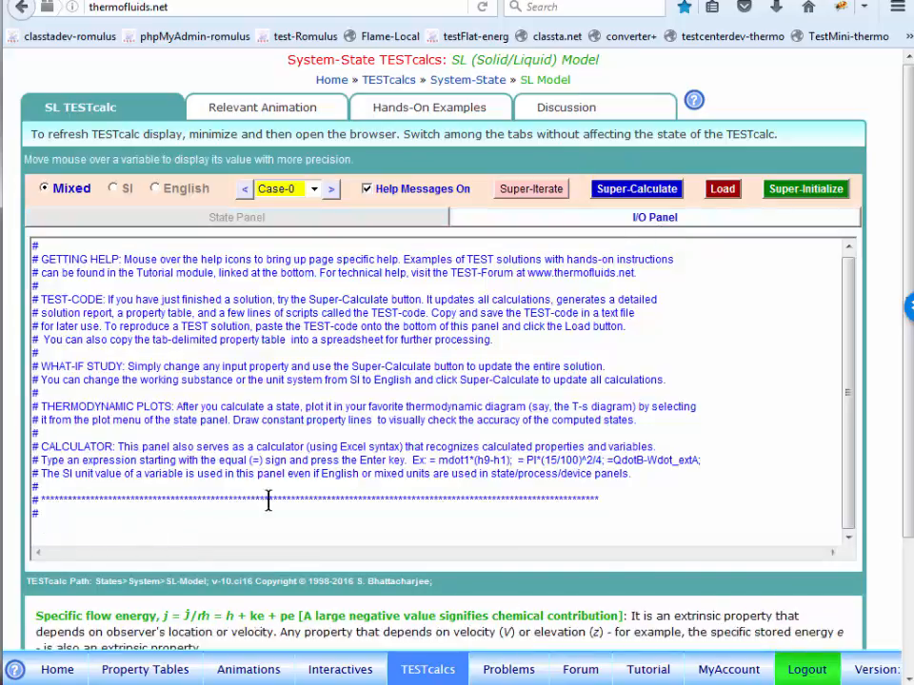
left_click(267, 217)
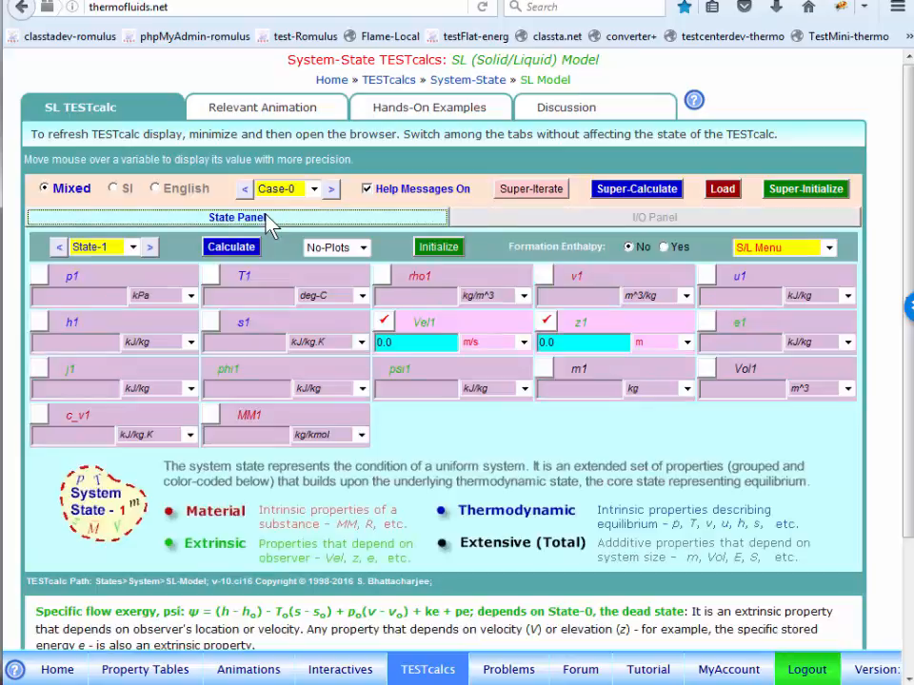
- Choose Iron(Fe) from the solids as the working substance
left_click(829, 249)
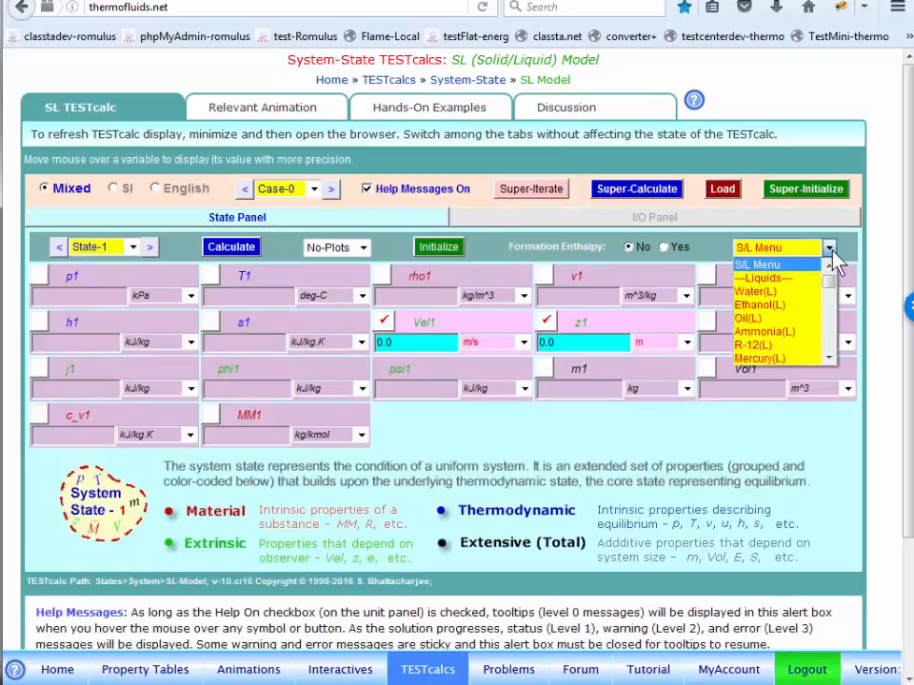
left_click(828, 358)
left_click(829, 358)
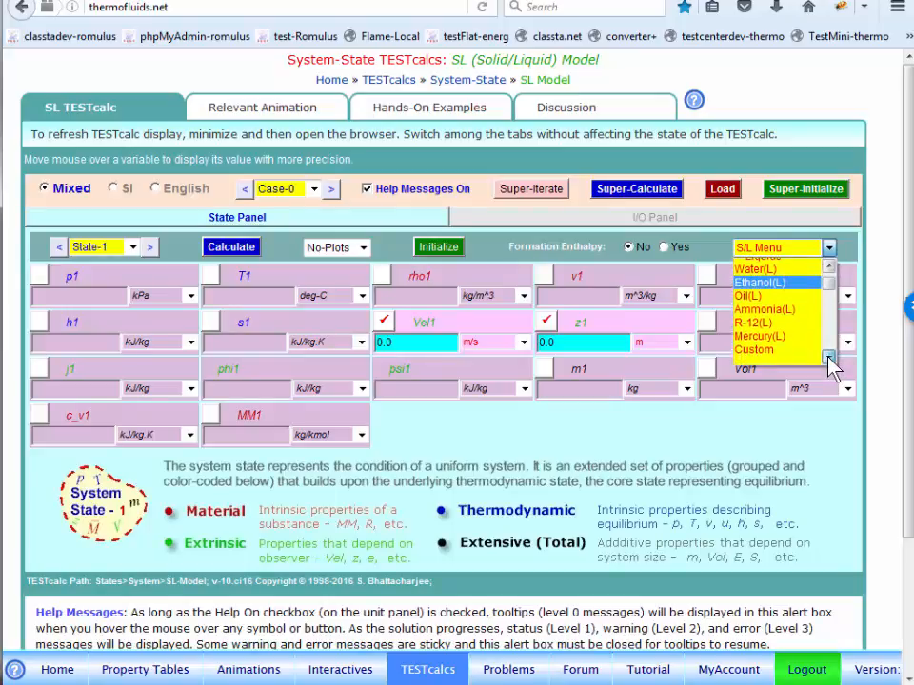
left_click(829, 358)
left_click(829, 358)
left_click(829, 358)
left_click(829, 358)
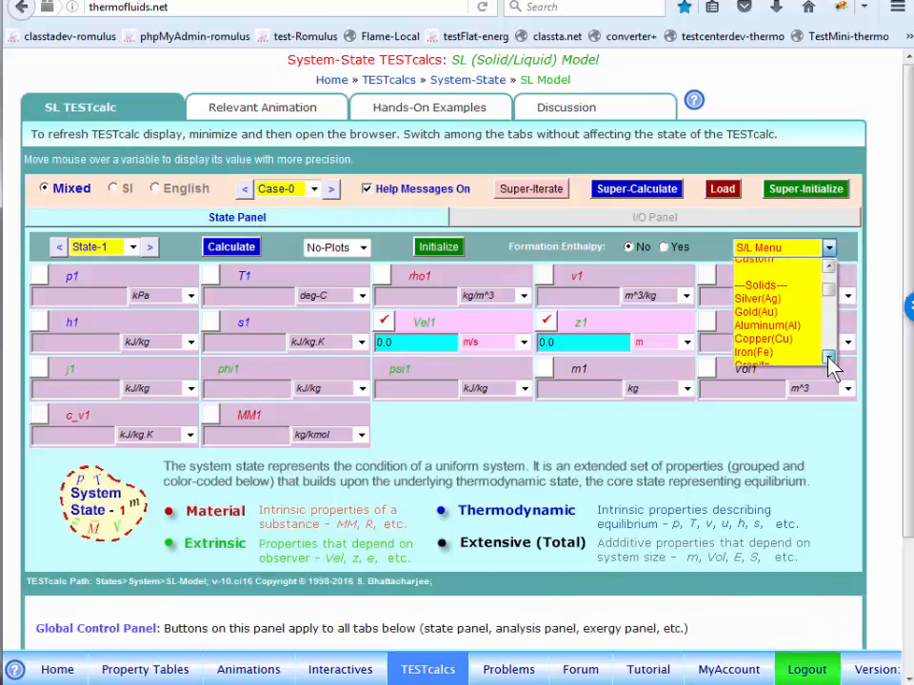
left_click(829, 358)
left_click(828, 358)
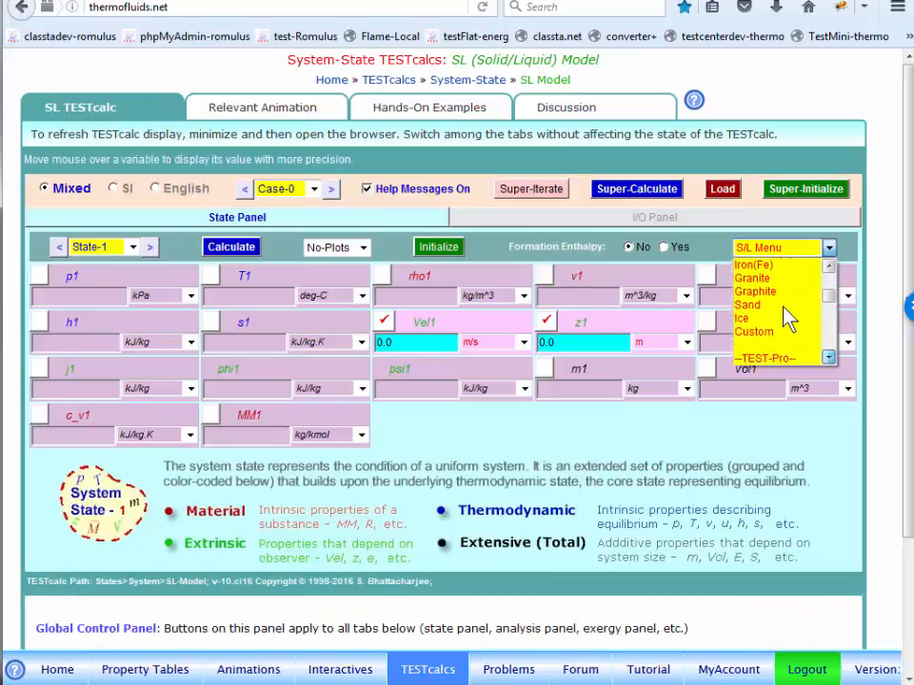
left_click(830, 267)
left_click(830, 267)
left_click(830, 268)
left_click(829, 268)
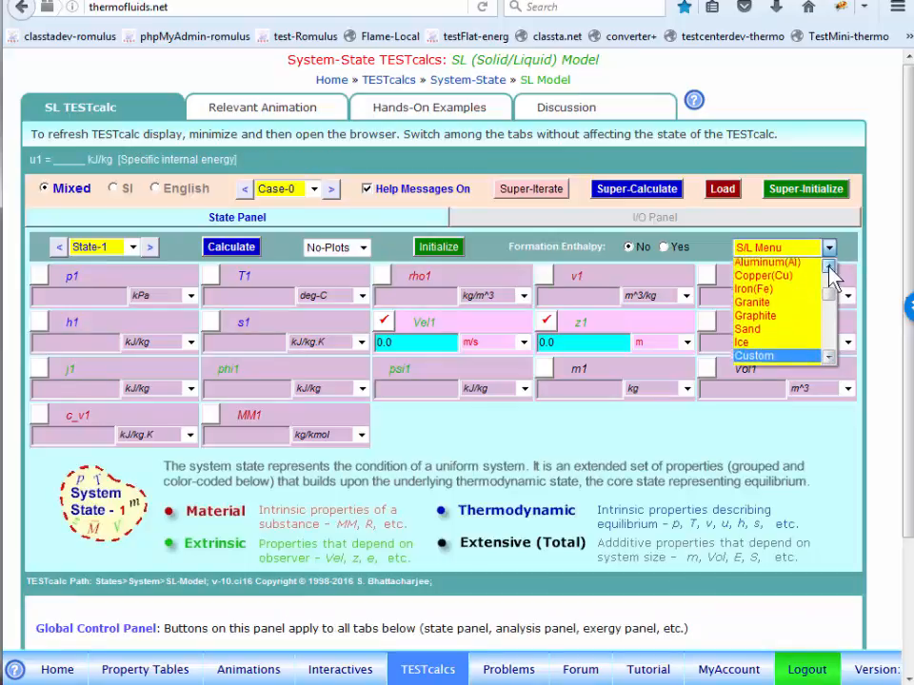
left_click(830, 267)
left_click(771, 304)
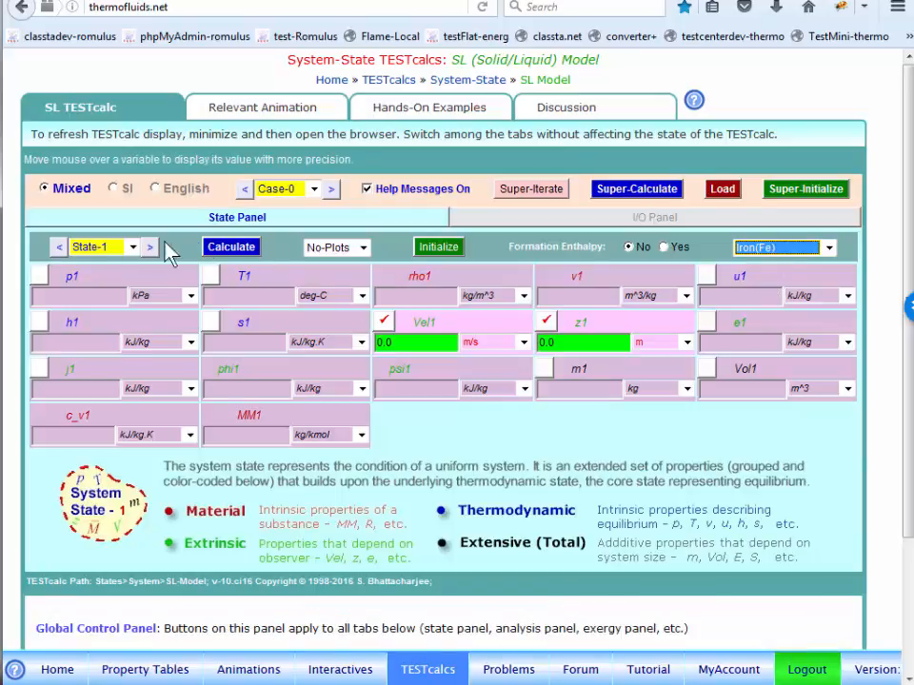
- Set State-1's temperature T1 to 30 deg-C and mass m1 to 50 kg, and calculate the state
left_click(211, 278)
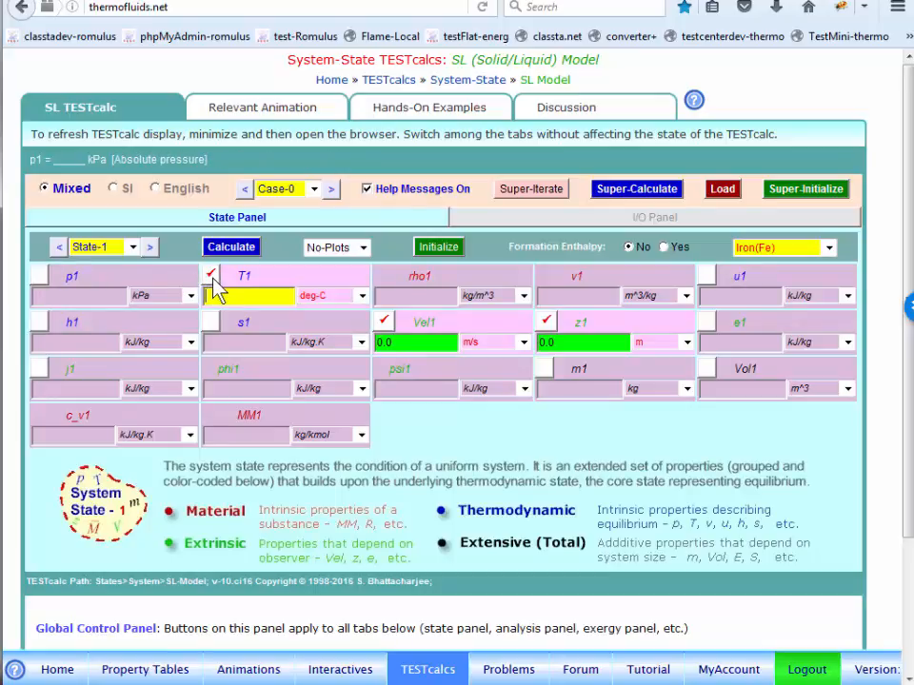
type("30")
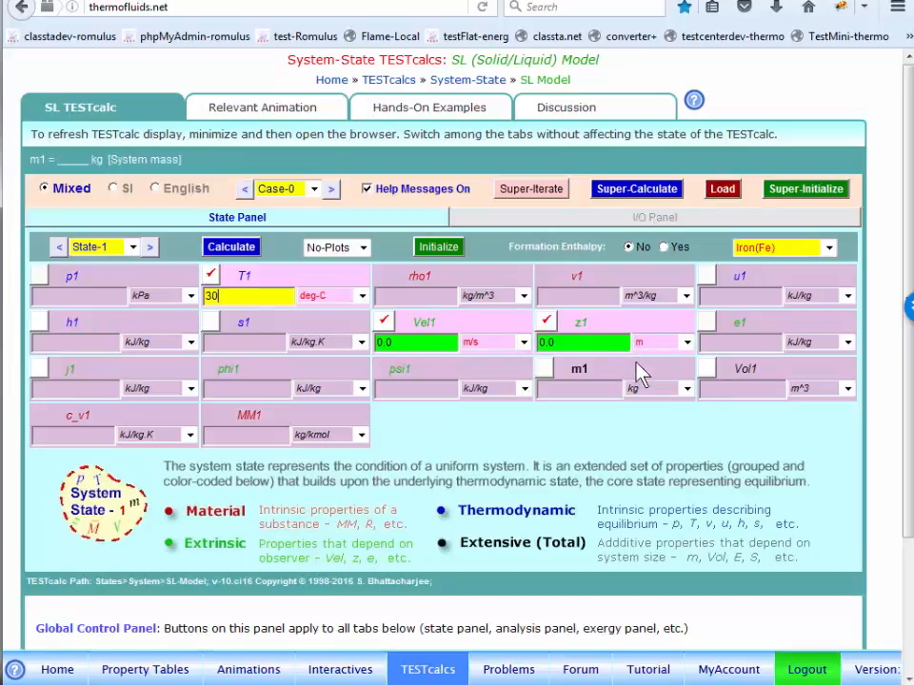
left_click(544, 370)
type("5")
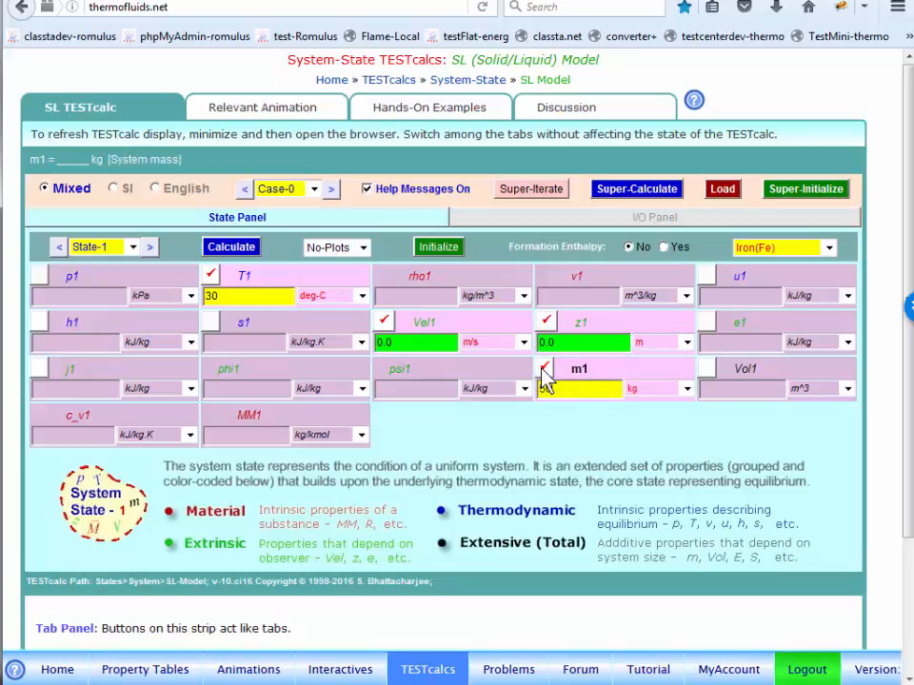
type("0")
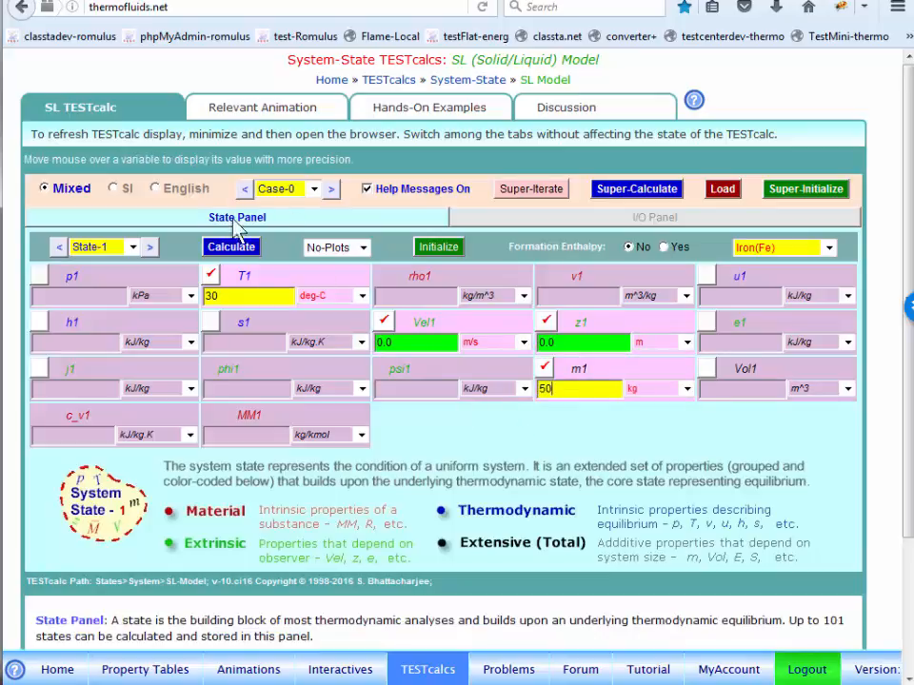
left_click(232, 254)
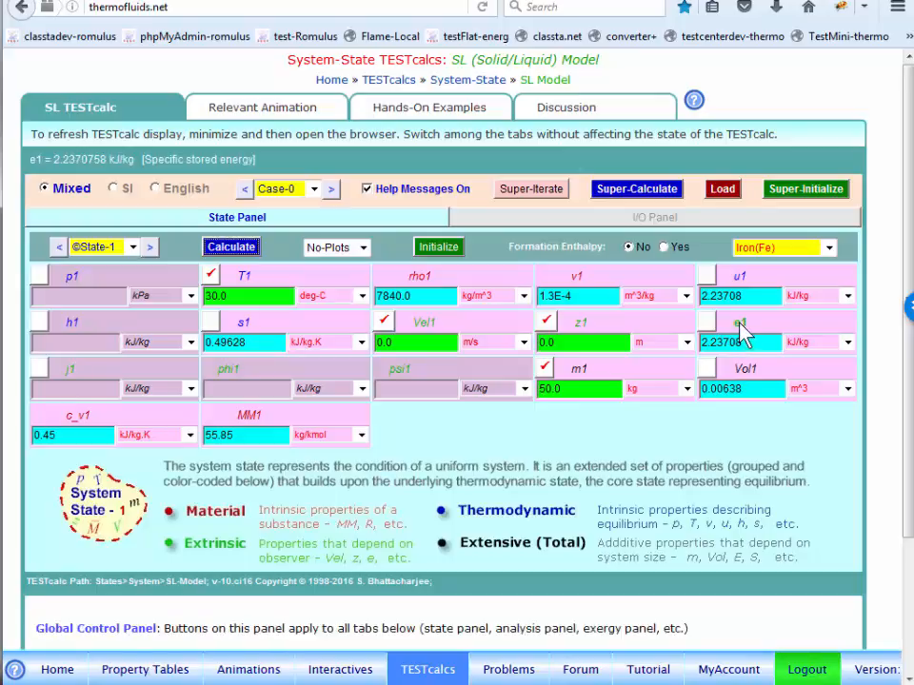
- Advance to State-2, examine the list of available states, and recall the calculated State-1 from it
left_click(150, 248)
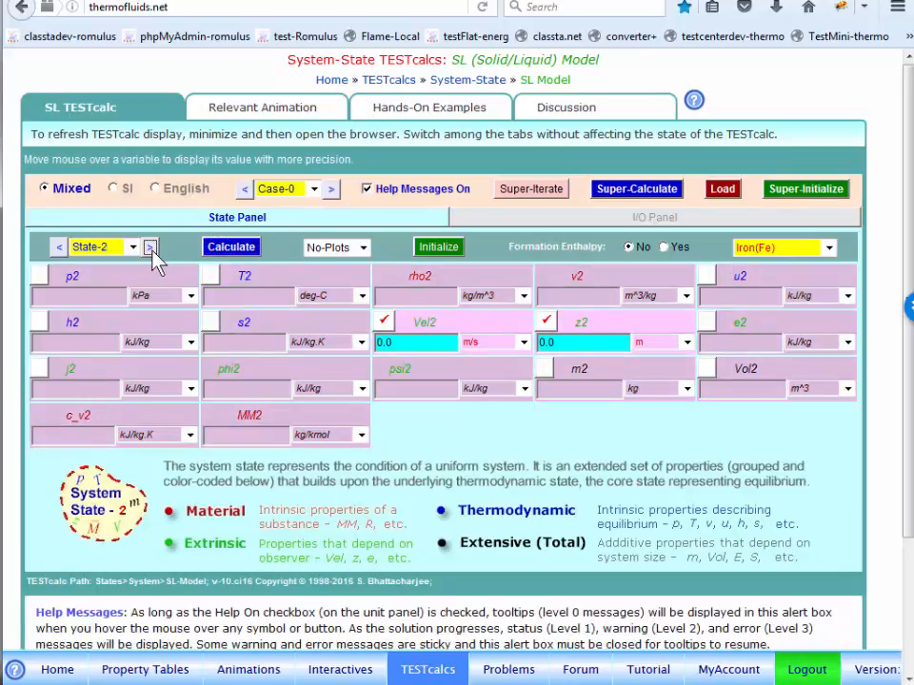
left_click(133, 247)
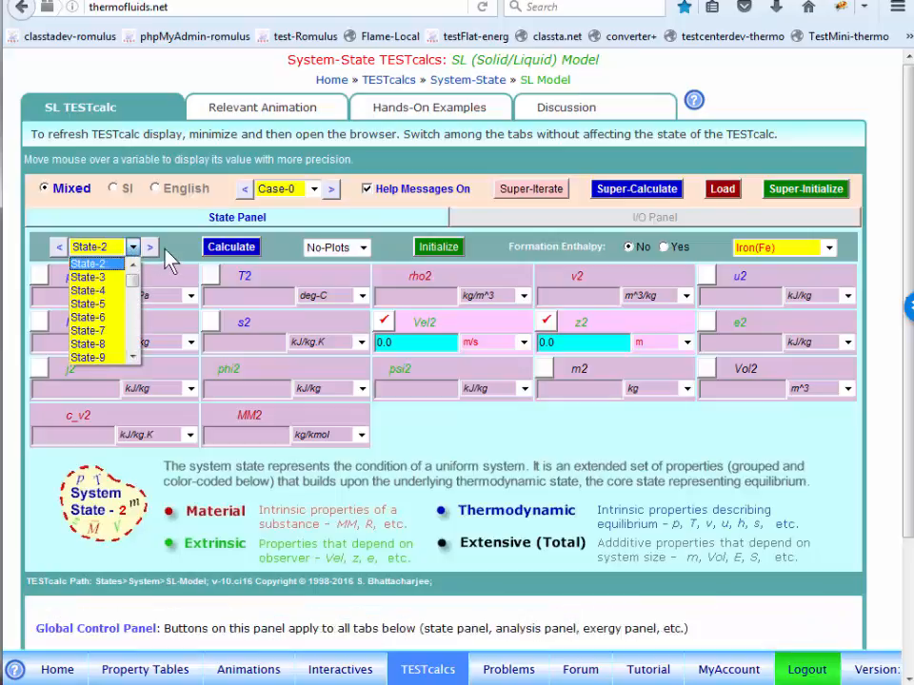
left_click(169, 261)
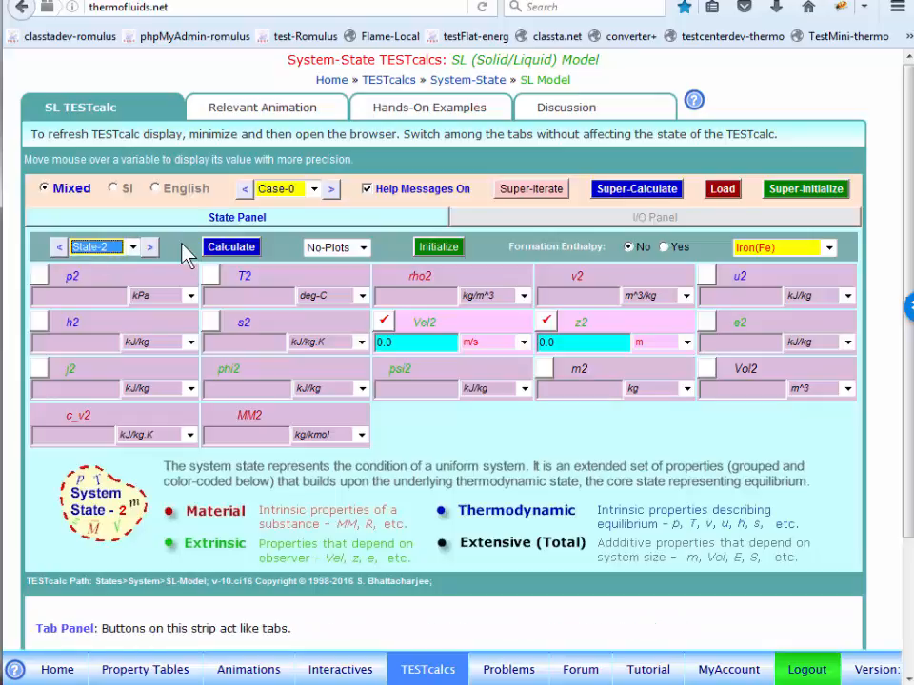
left_click(133, 247)
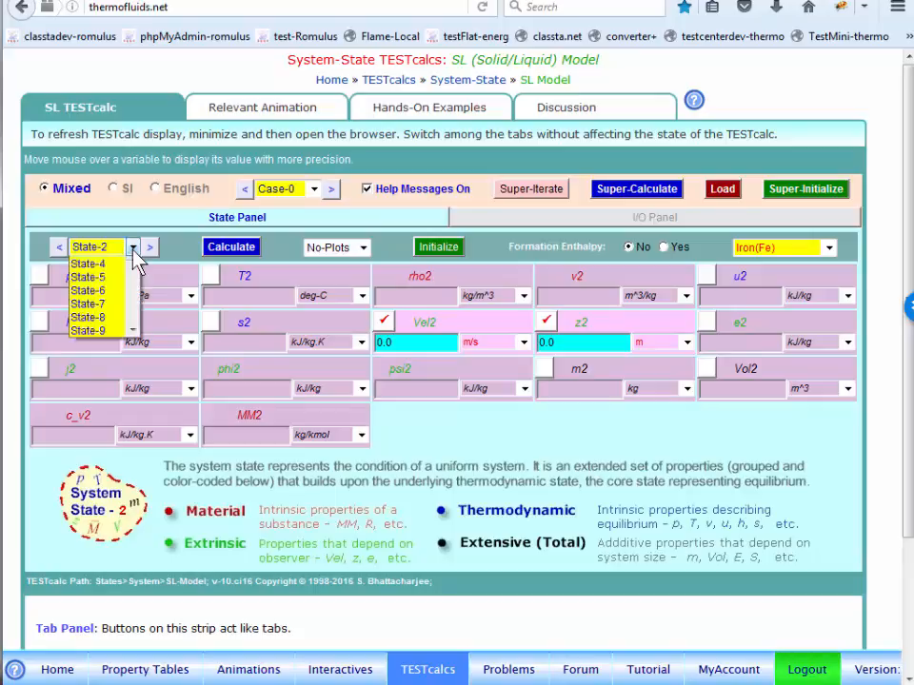
left_click(133, 247)
left_click(134, 247)
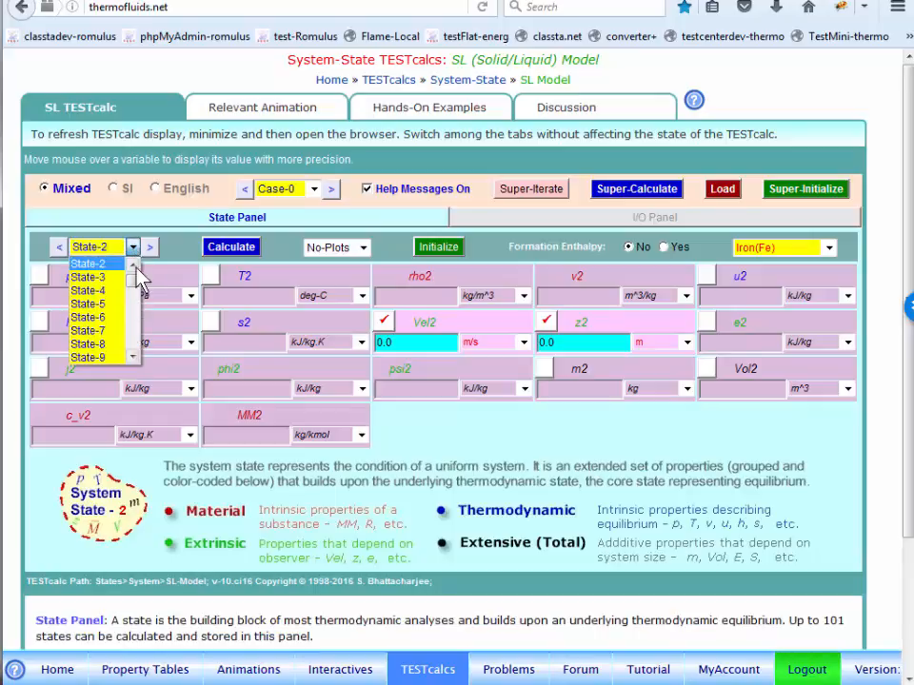
scroll(135, 273, "up", 1)
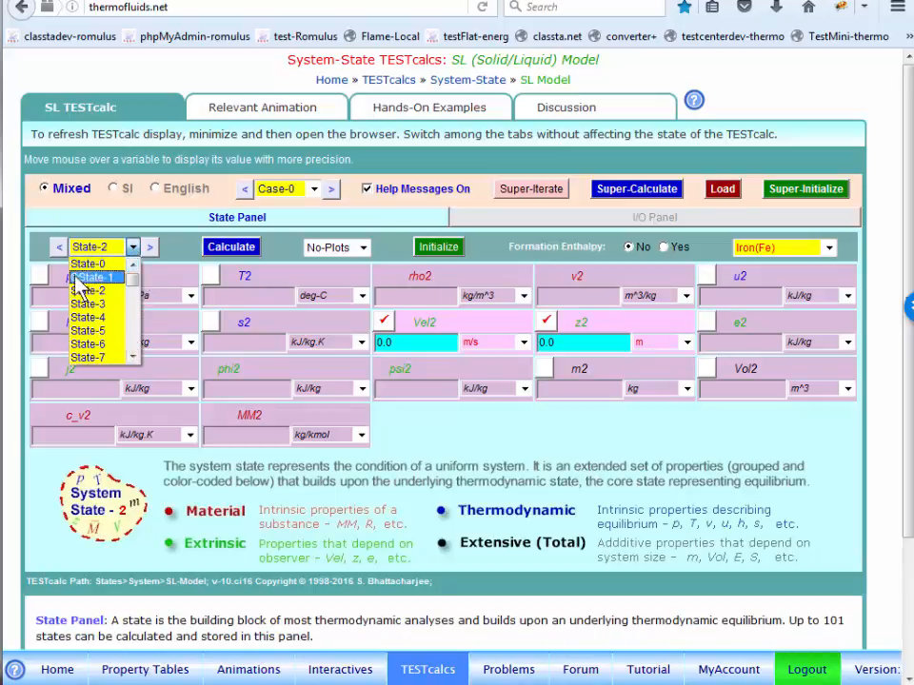
left_click(99, 278)
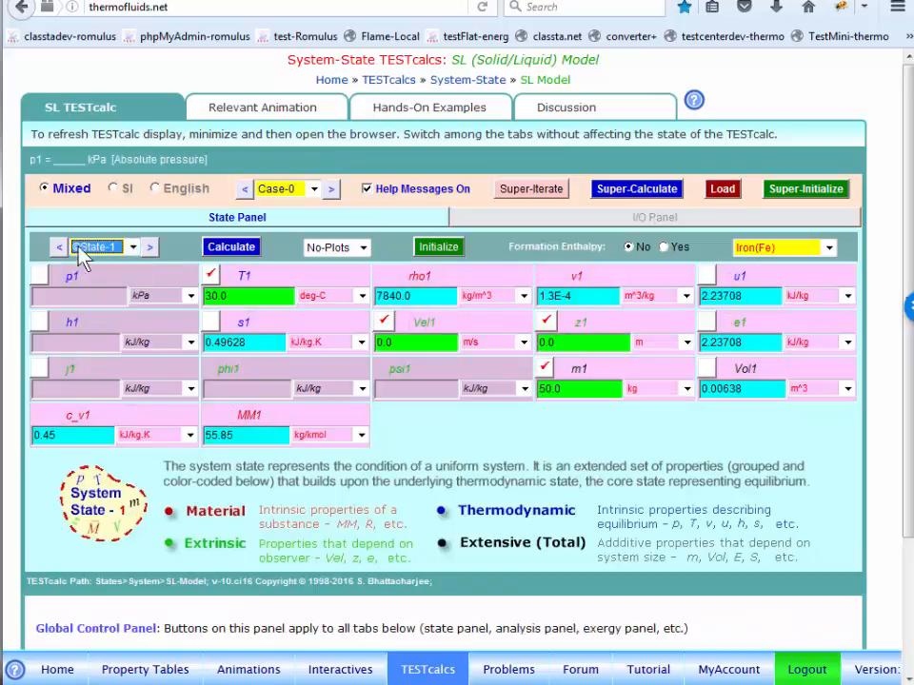
- Switch to State-2 and set its temperature T2 to 300 deg-C and velocity Vel2 to 50 m/s
left_click(149, 248)
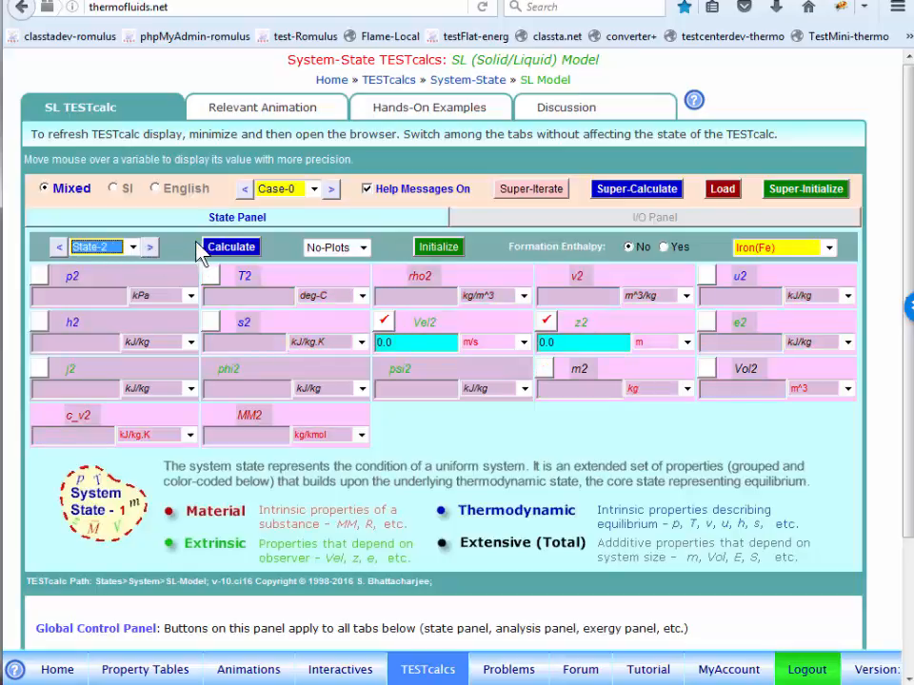
left_click(211, 277)
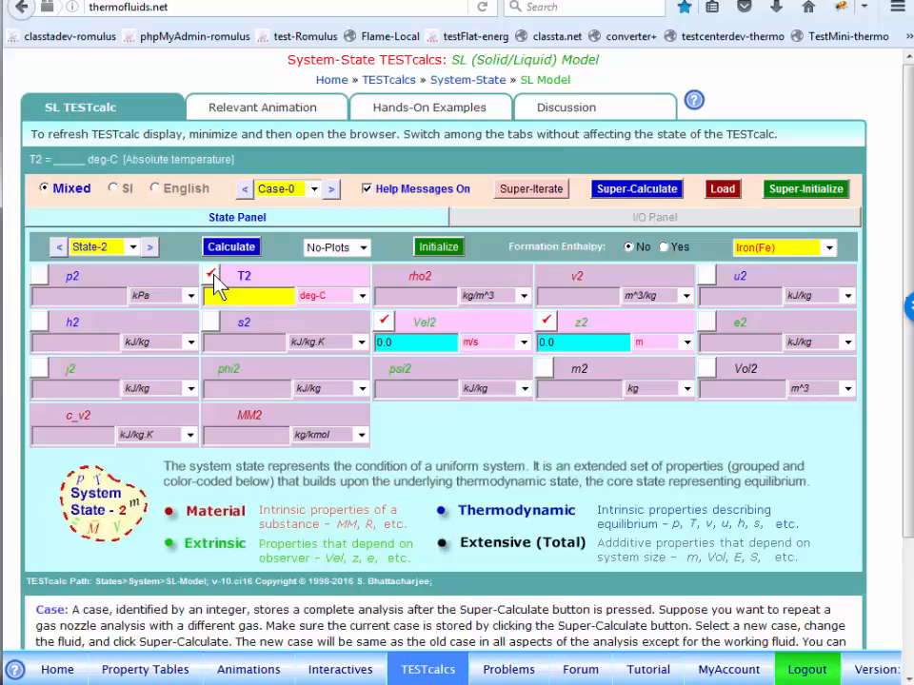
type("300")
left_click(384, 321)
left_click(384, 321)
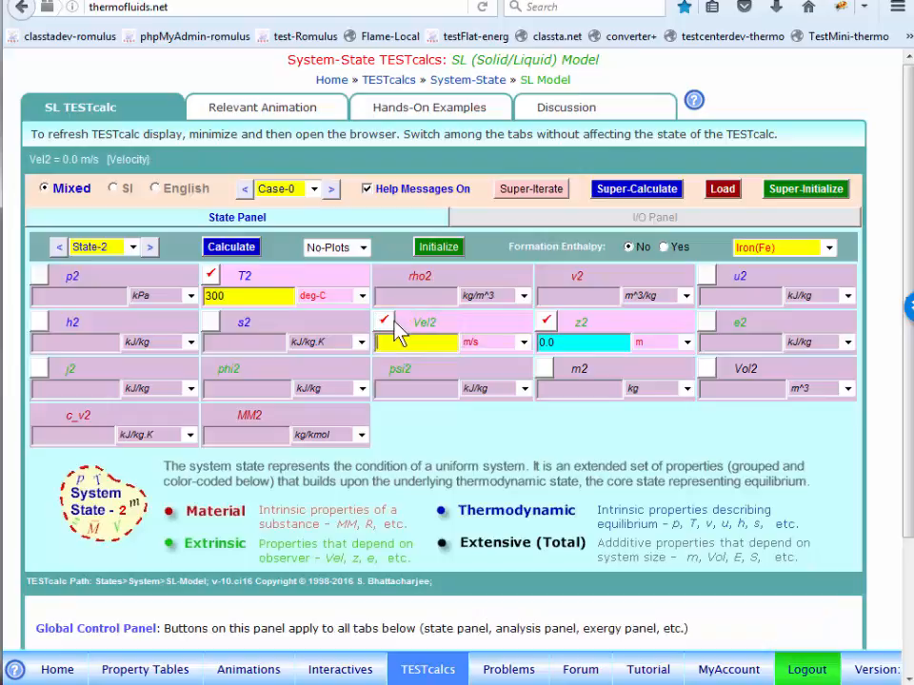
type("50")
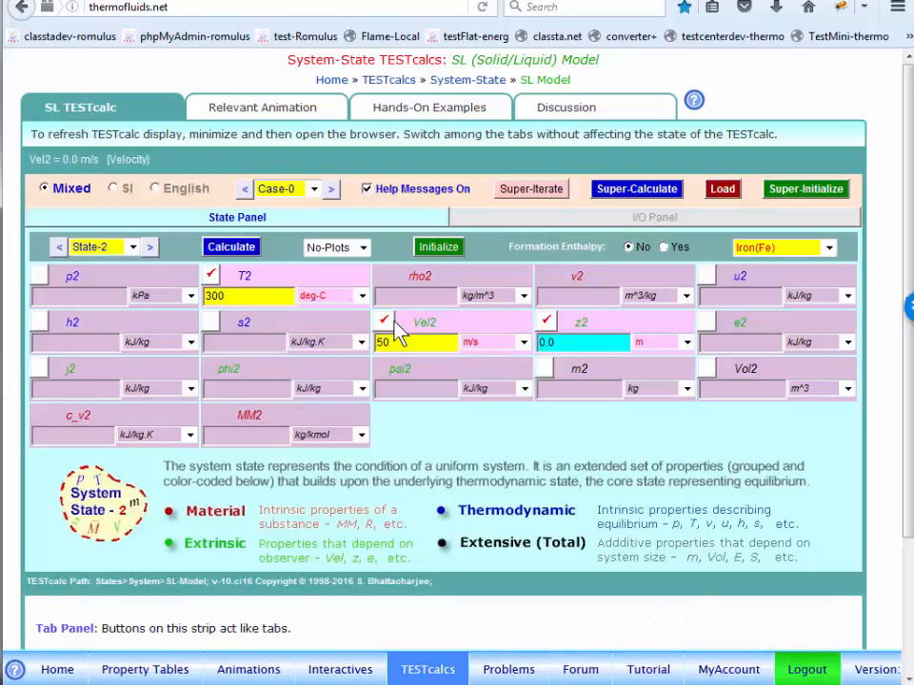
left_click(524, 343)
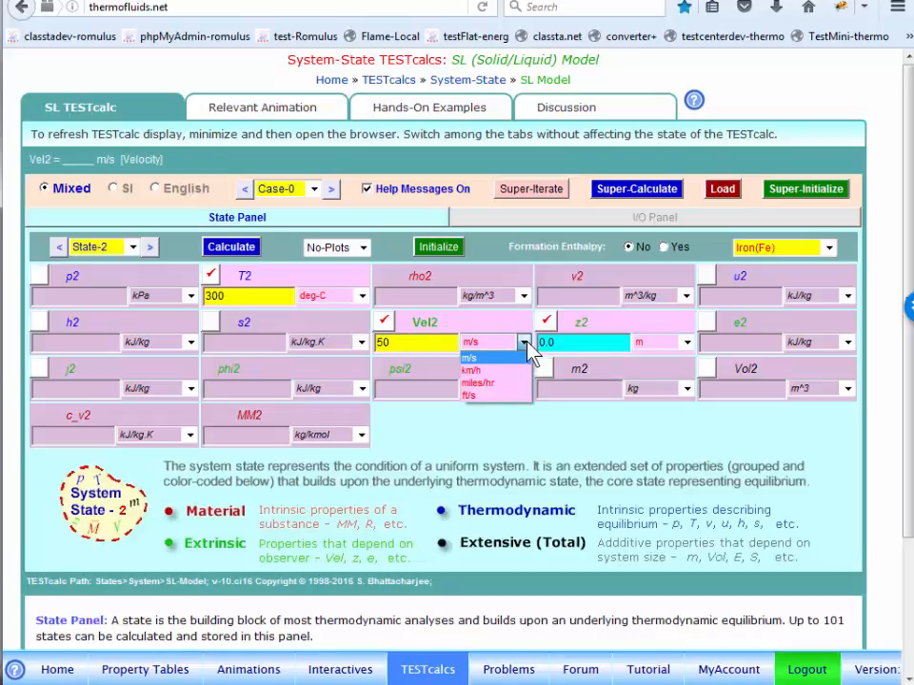
left_click(550, 323)
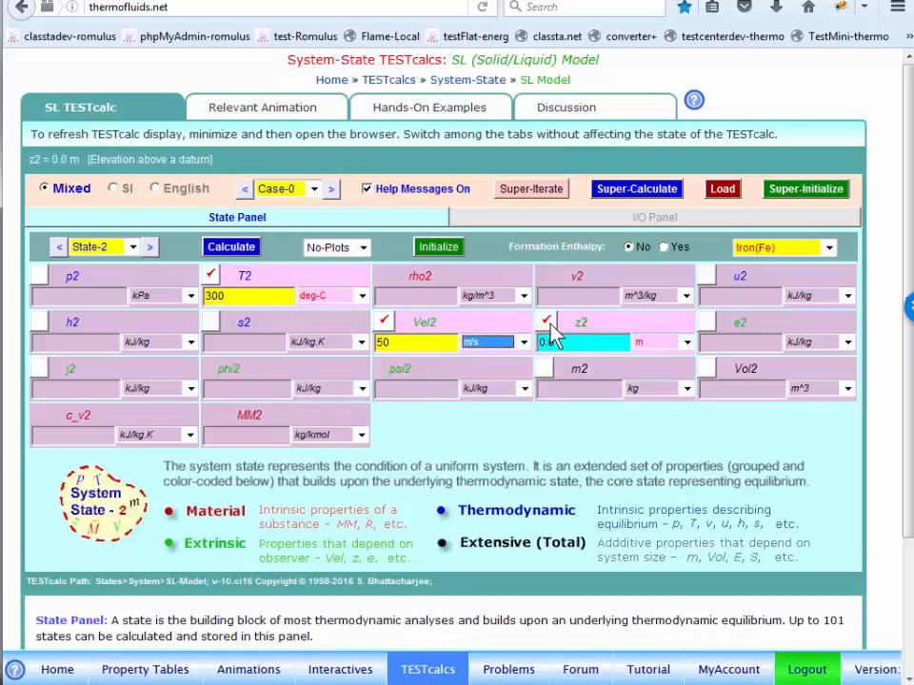
- Set State-2's elevation z2 to 50 m, make its mass m2 equal to State-1's mass by formula, and calculate the state
left_click(546, 324)
left_click(547, 322)
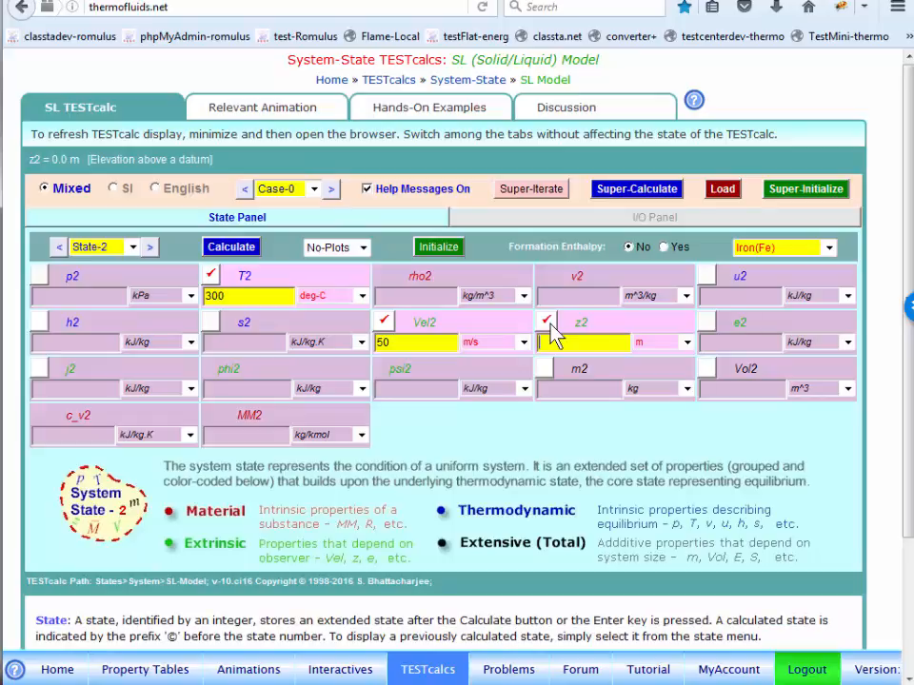
type("50")
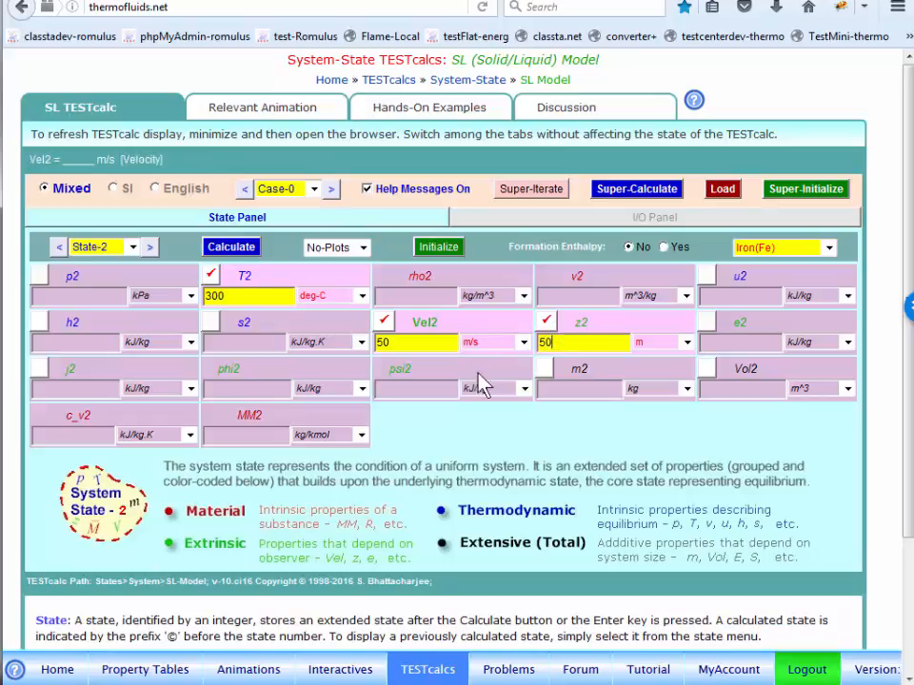
left_click(552, 386)
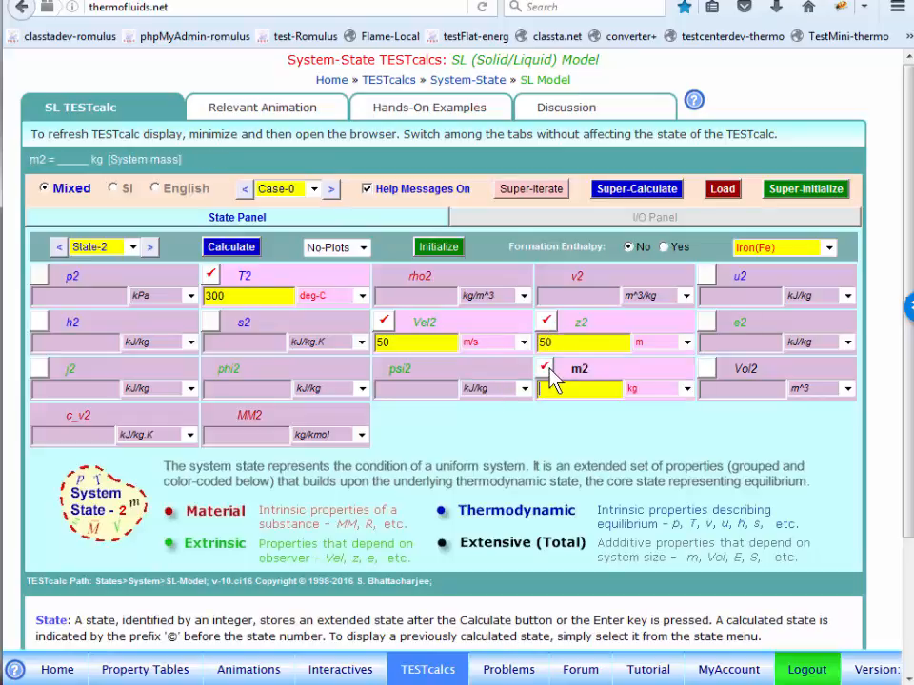
type("=m")
key("Return")
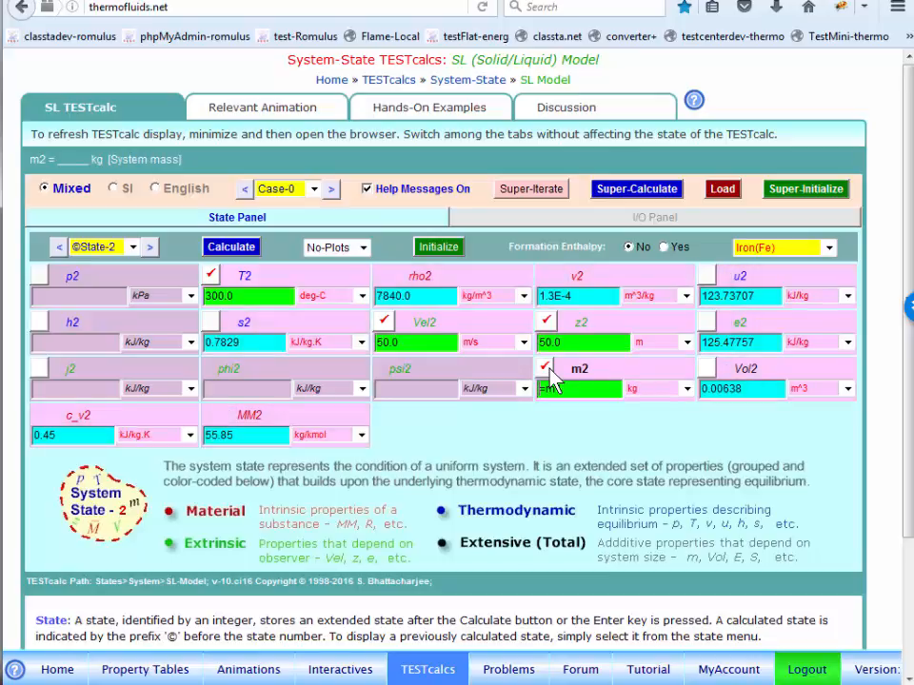
- Evaluate the change in stored energy between State-1 and State-2 with the calculator expression =m1*(e2-e1)
left_click(644, 221)
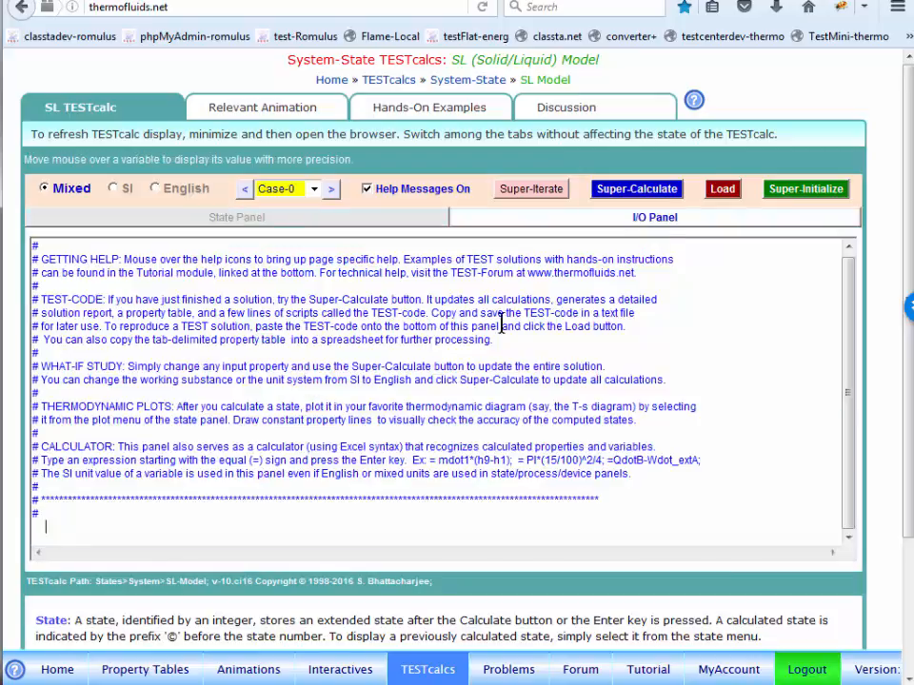
left_click(254, 527)
type("=m1")
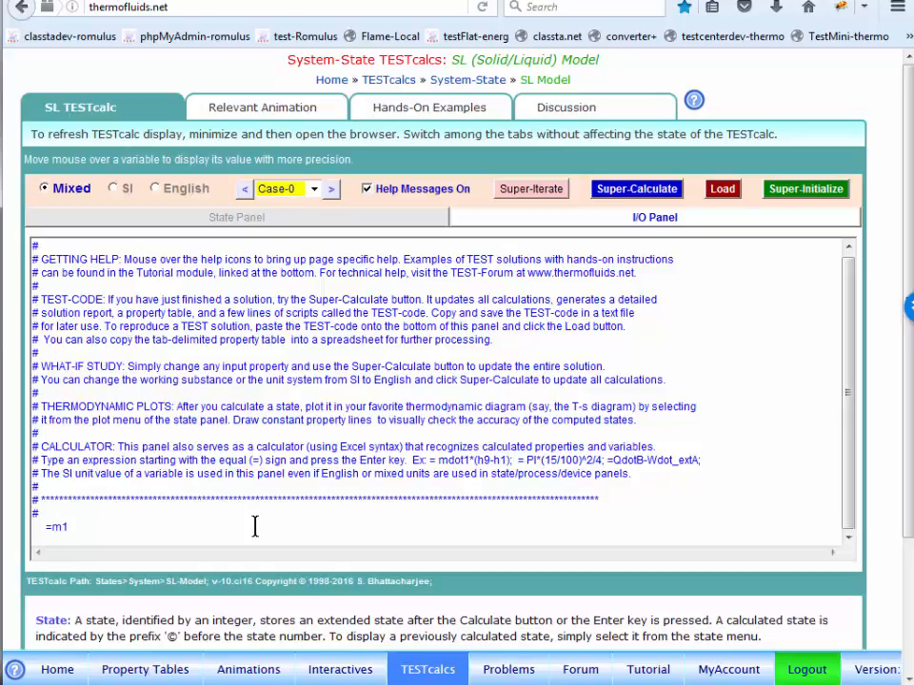
type("*(e2-e1)")
key("Return")
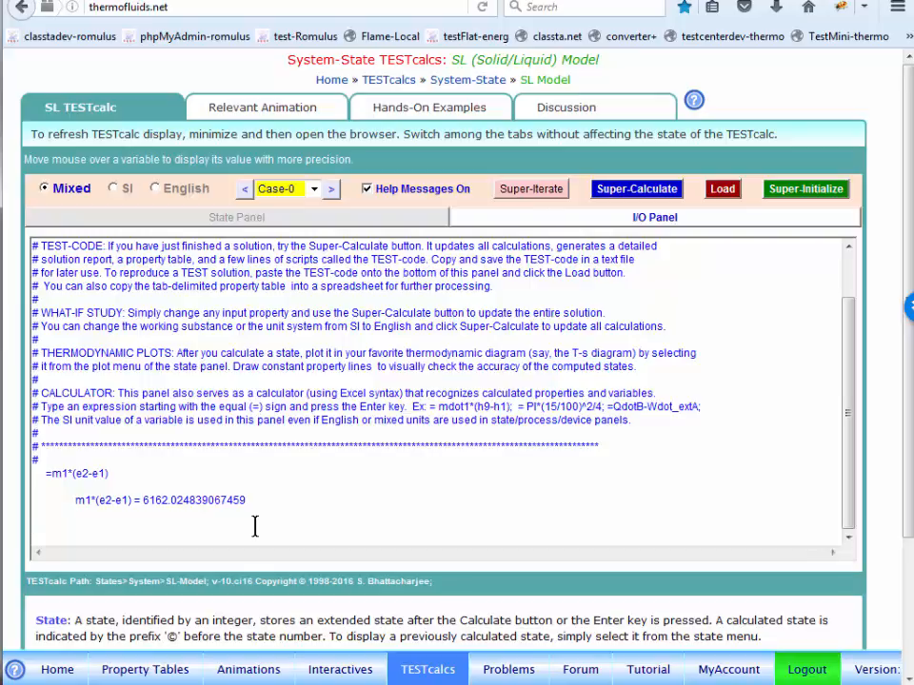
- Advance to State-3 and set its temperature T3 to =T1 and its velocity Vel3 to =Vel2
left_click(134, 219)
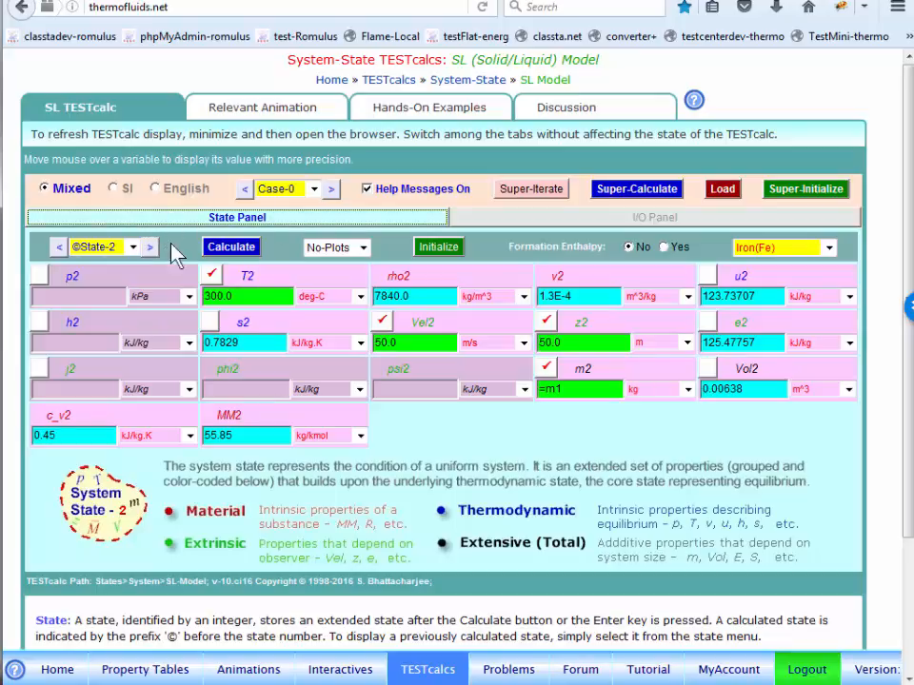
left_click(149, 246)
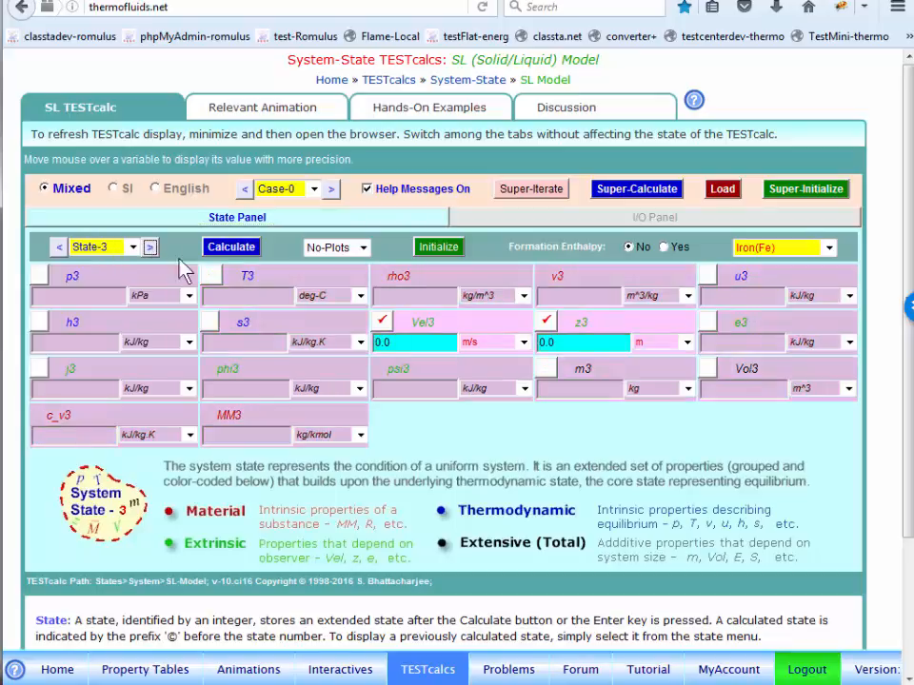
left_click(212, 278)
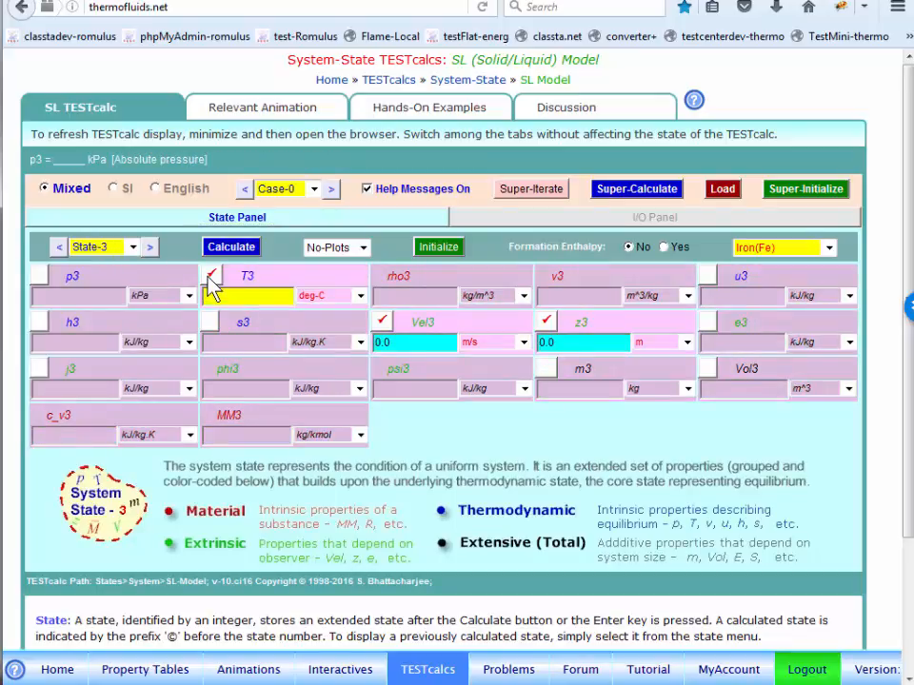
type("4")
type("T1")
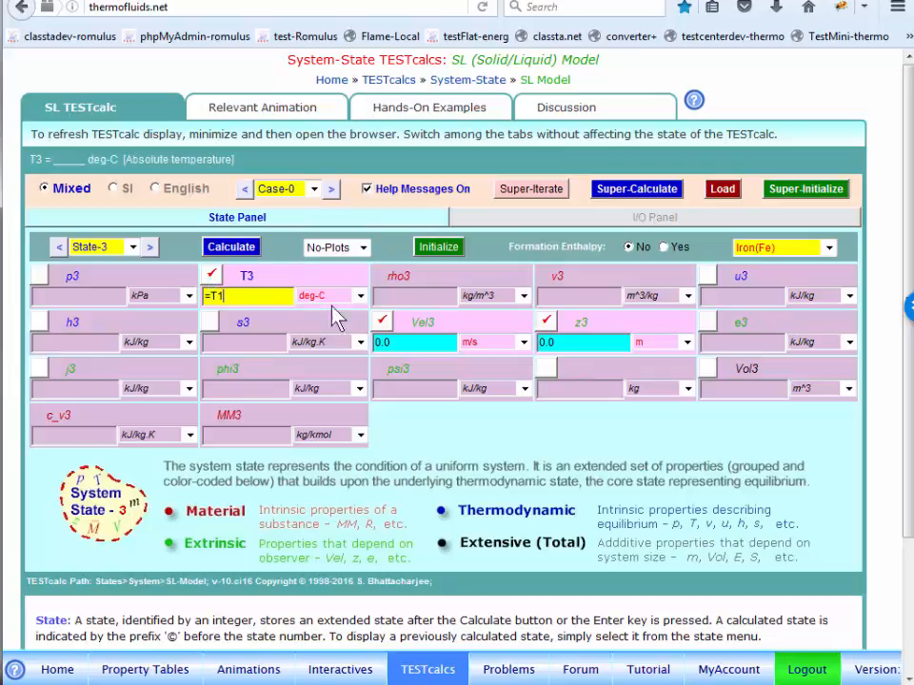
left_click(382, 322)
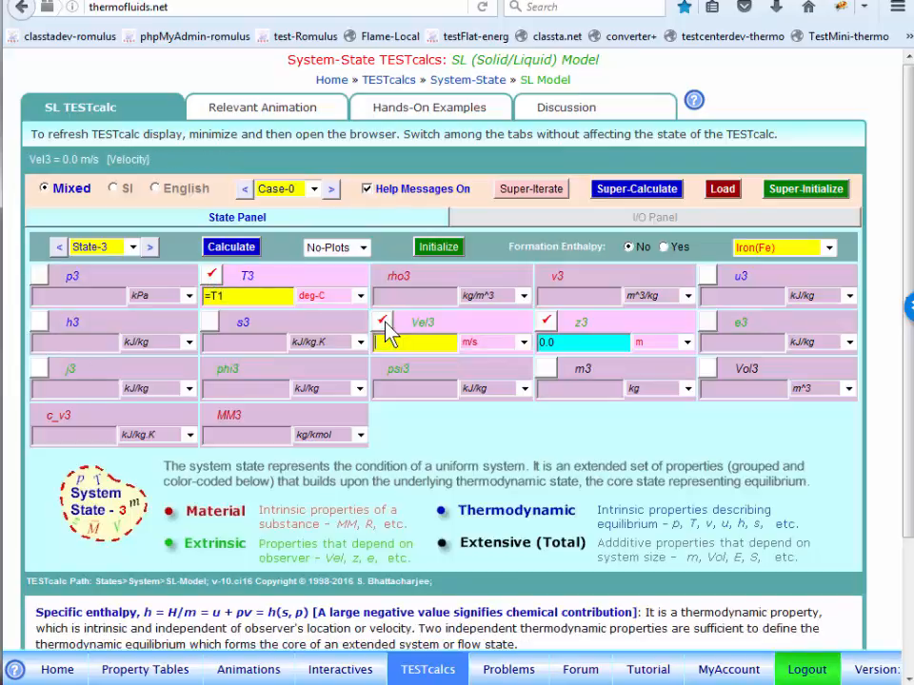
type("=V")
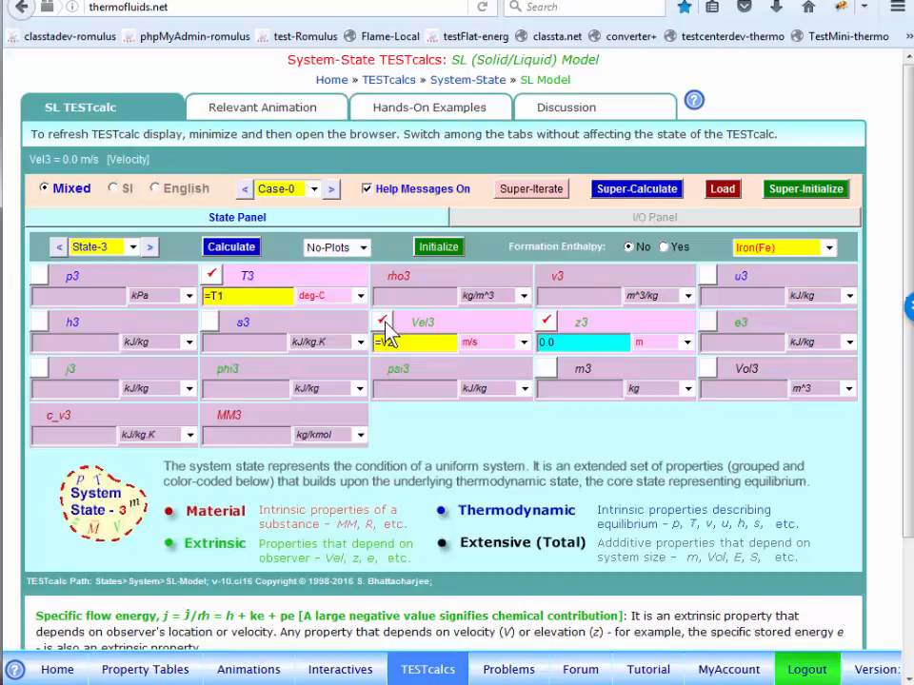
type("el3")
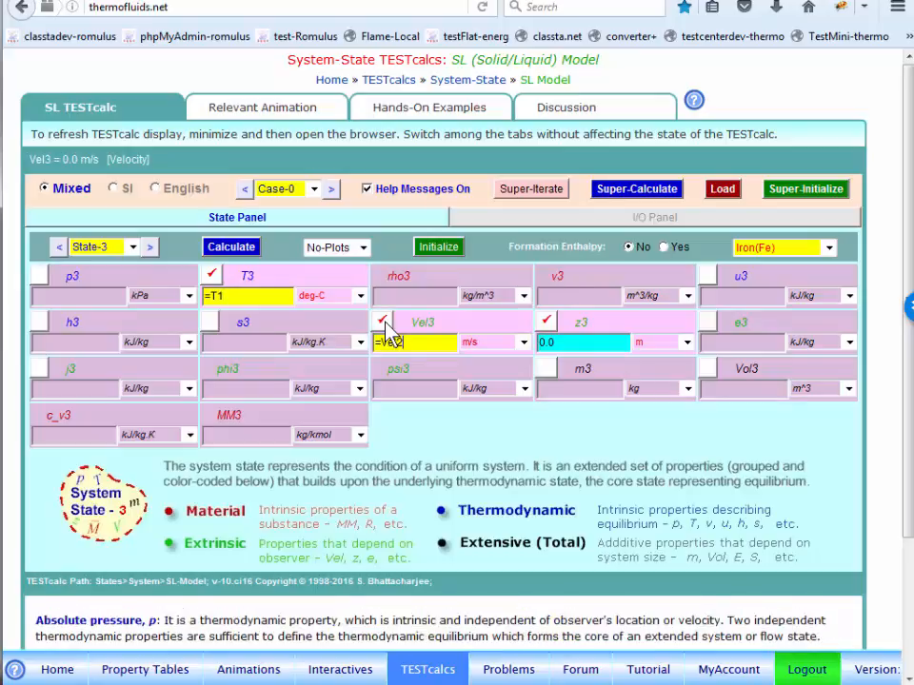
- Set State-3's elevation z3 to =z1 and mass m3 to =m1, and calculate the state
left_click(549, 337)
type("=")
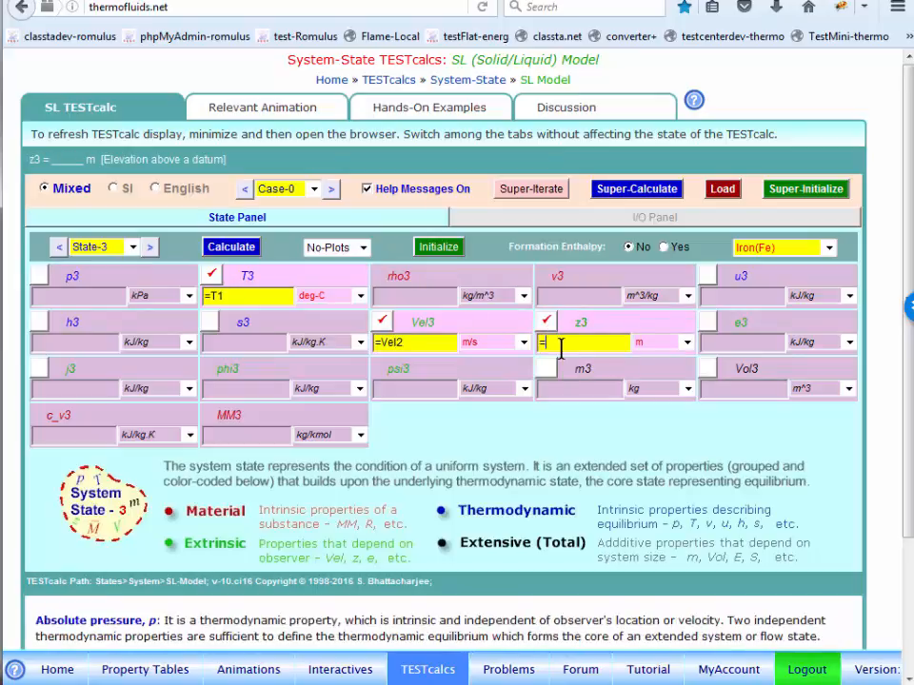
type("z1")
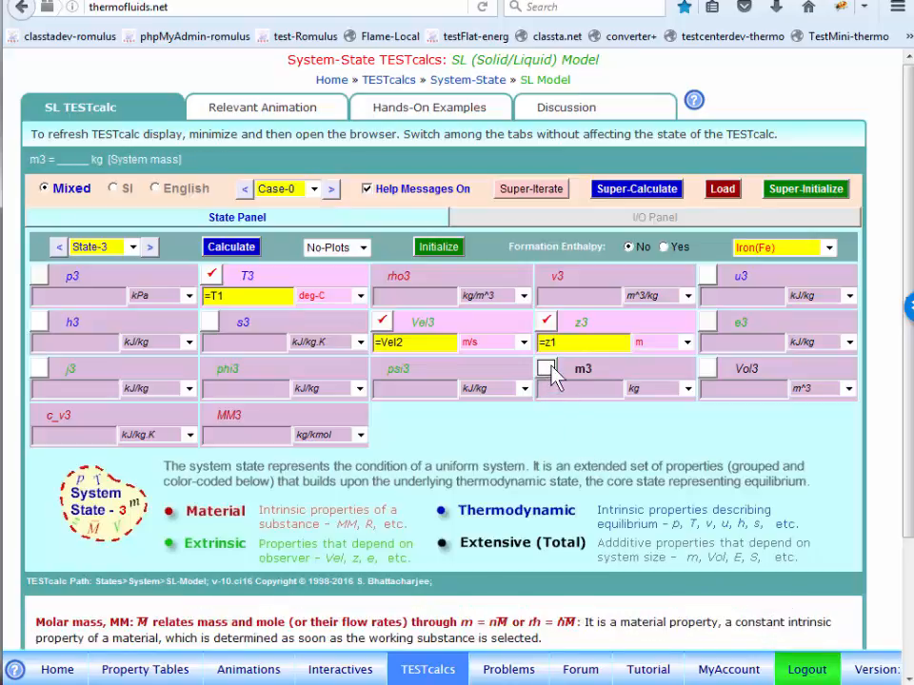
left_click(545, 369)
left_click(547, 388)
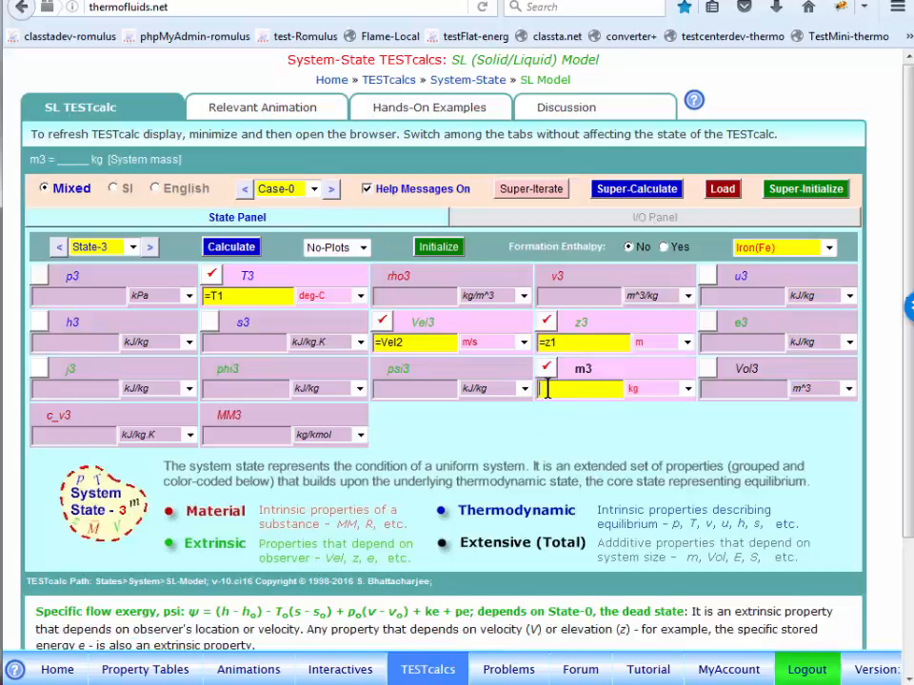
type("=m1")
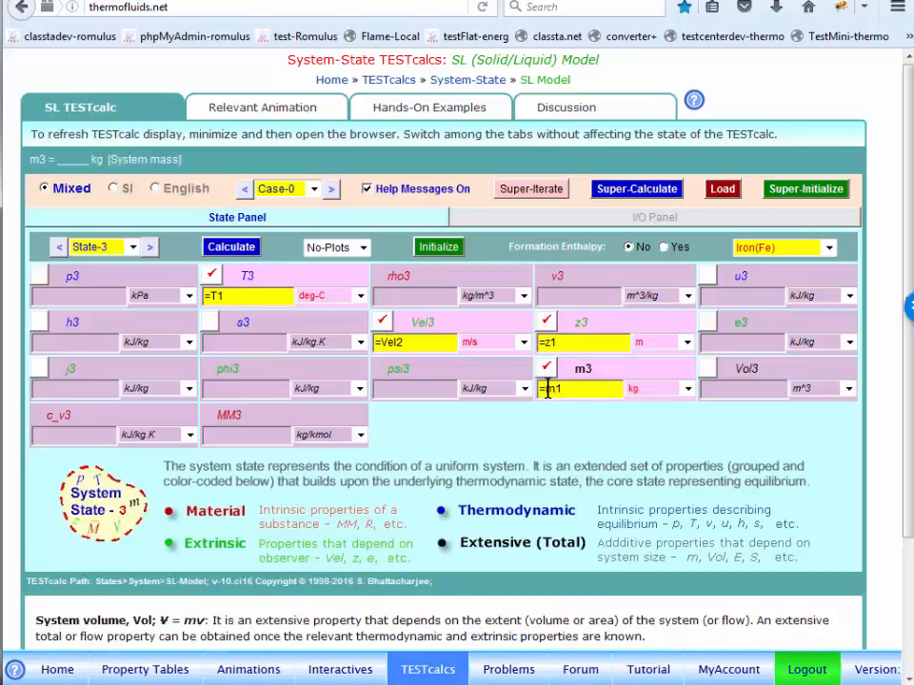
key("Return")
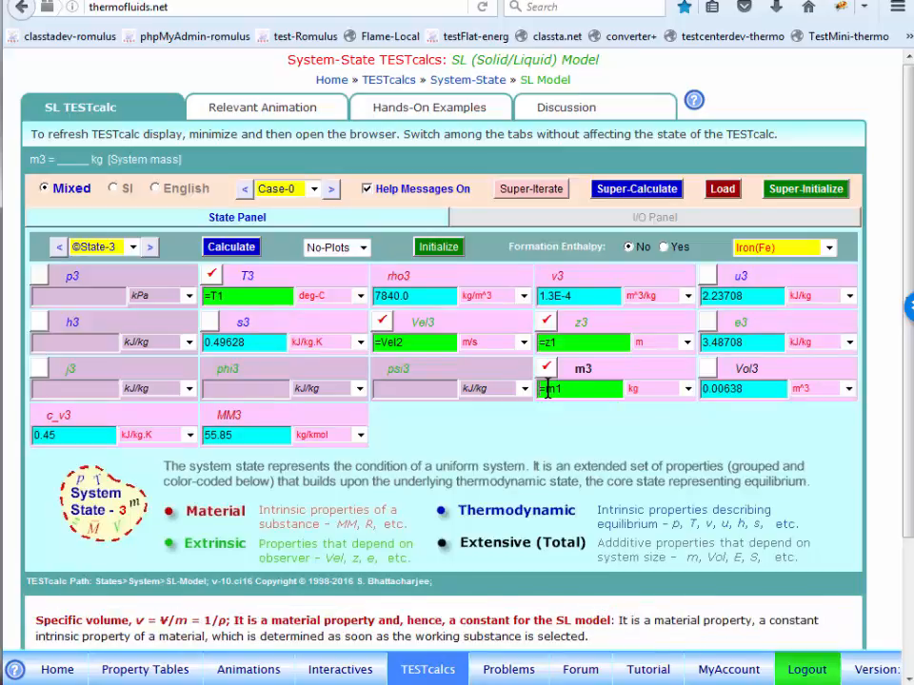
- Evaluate the stored energy change from State-1 to State-3 with the calculator expression =m1*(e3-e1)
left_click(714, 218)
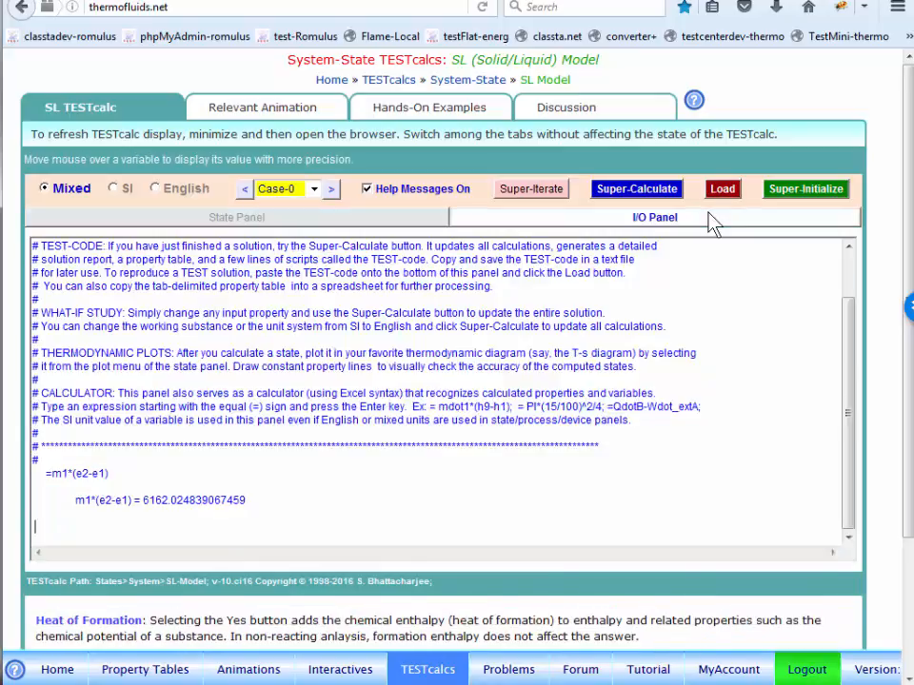
left_click(204, 521)
type("=")
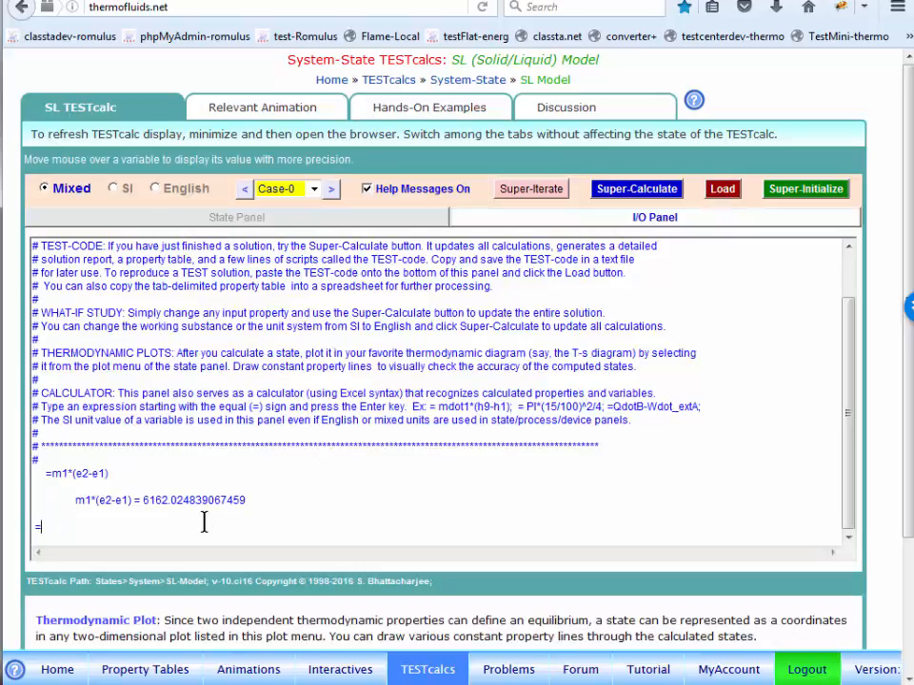
type("m1*(")
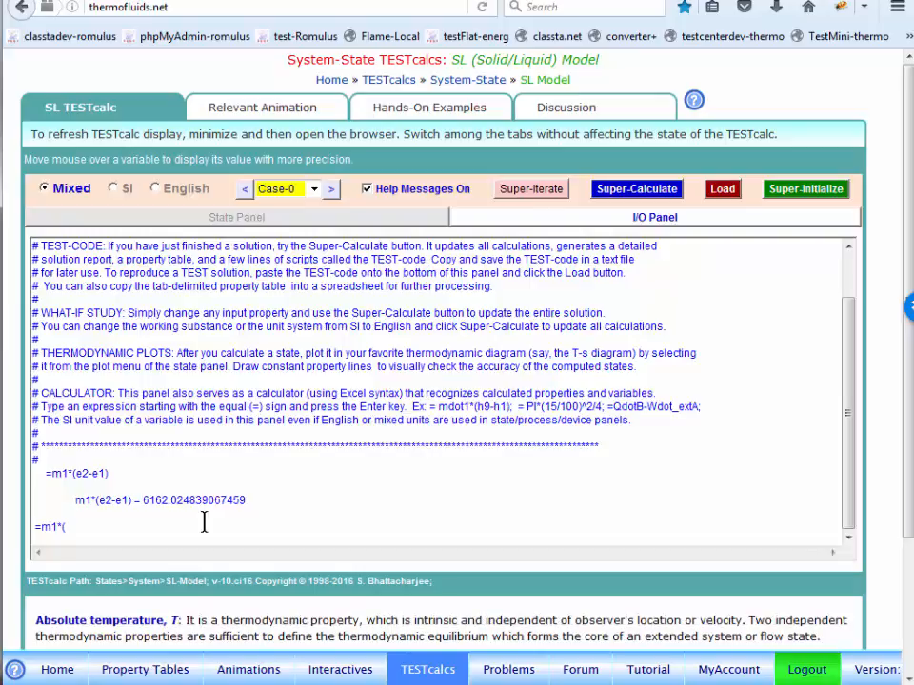
type("e3-E")
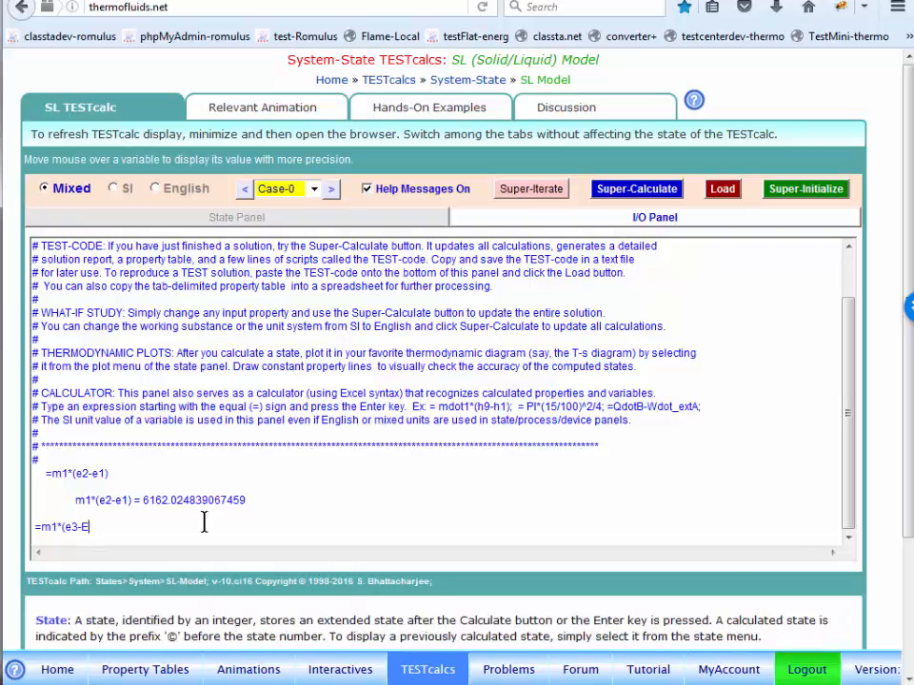
key("BackSpace")
type("e1")
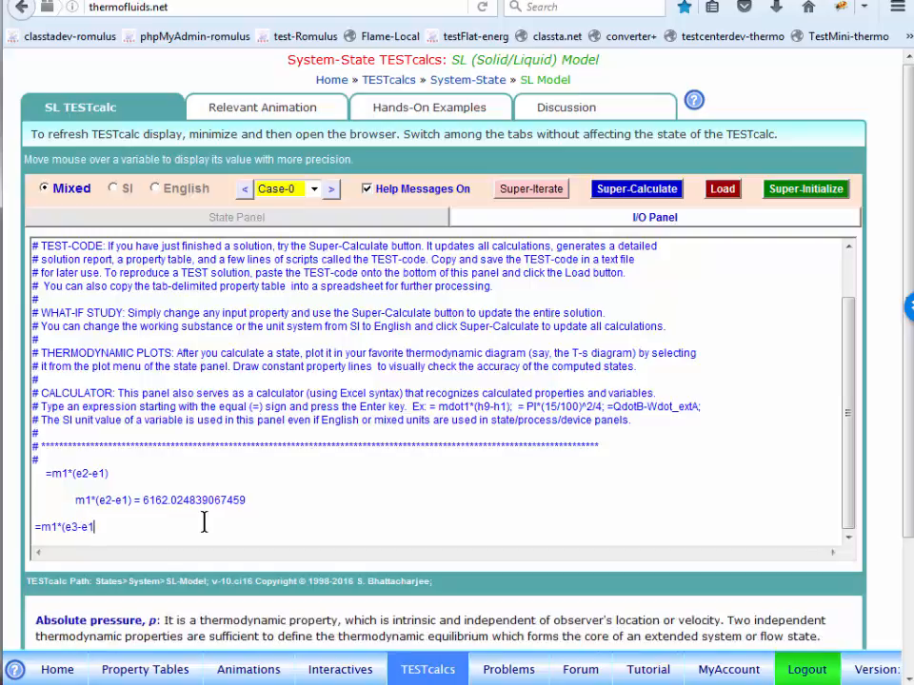
type(")")
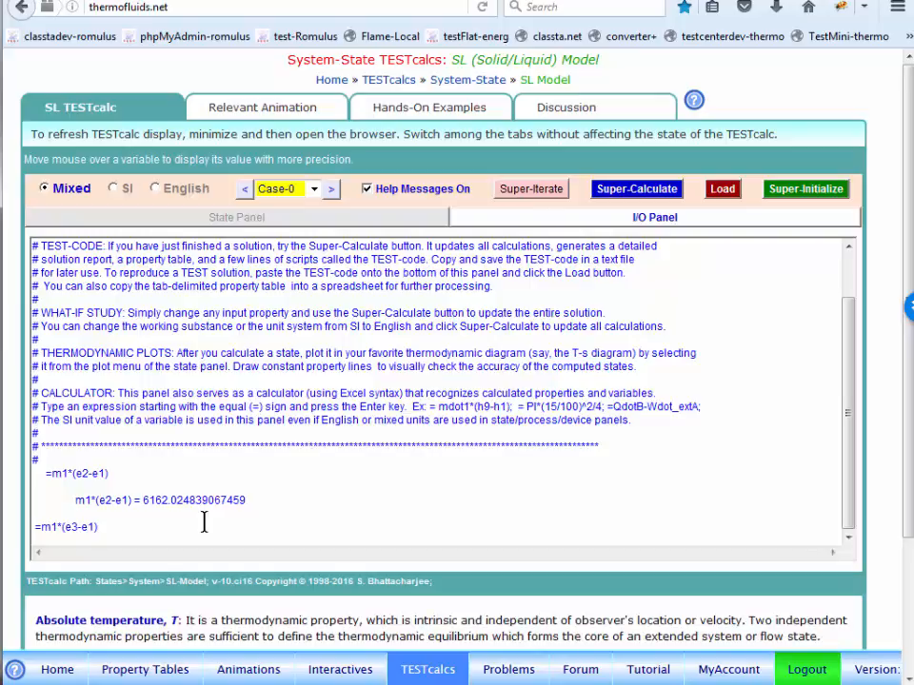
key("Return")
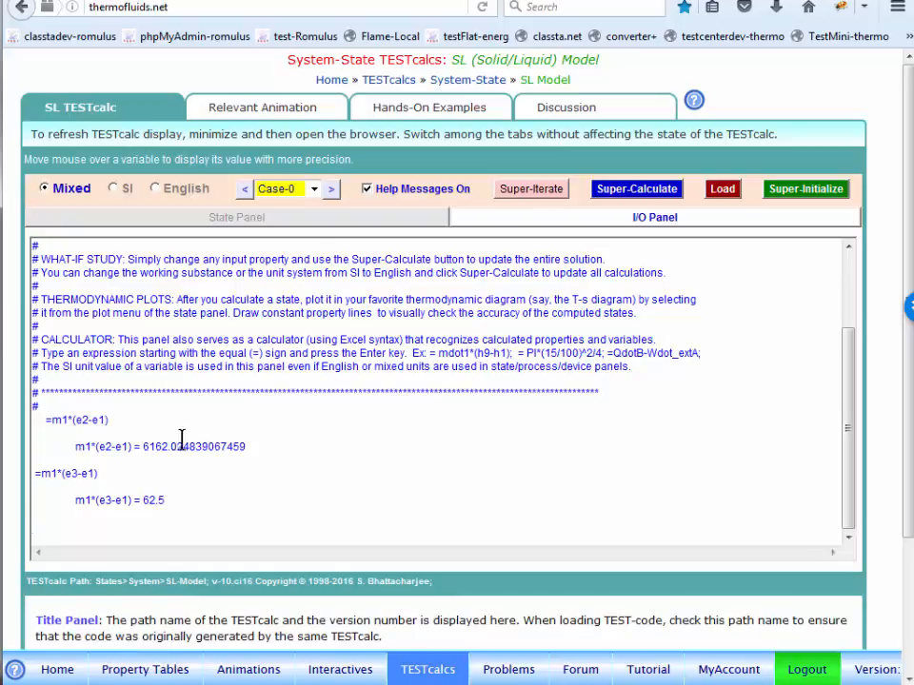
- Change the working substance to Copper(Cu) and update all the calculated states with Super-Calculate
left_click(334, 223)
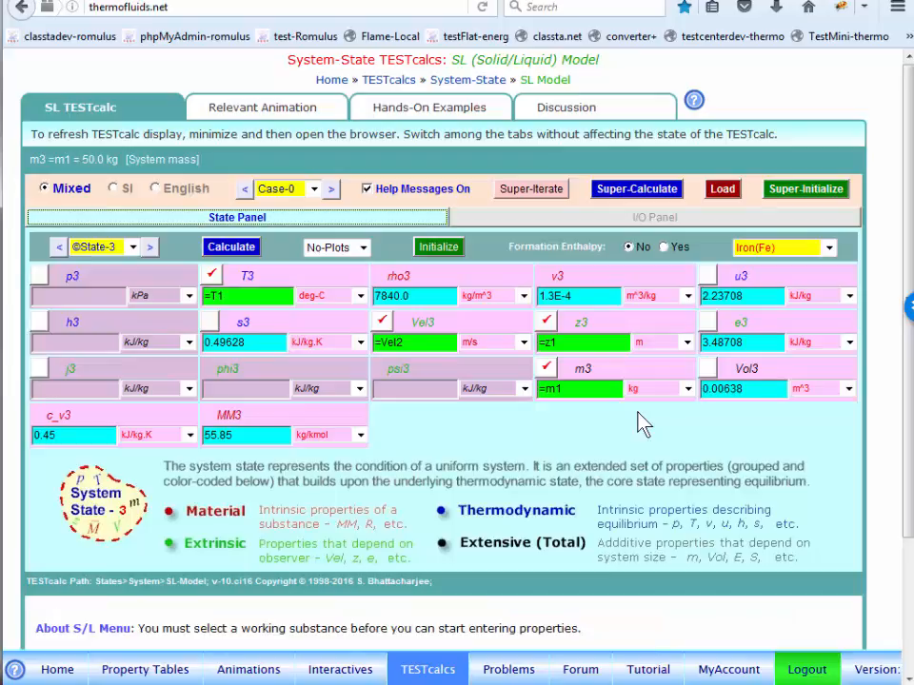
left_click(775, 247)
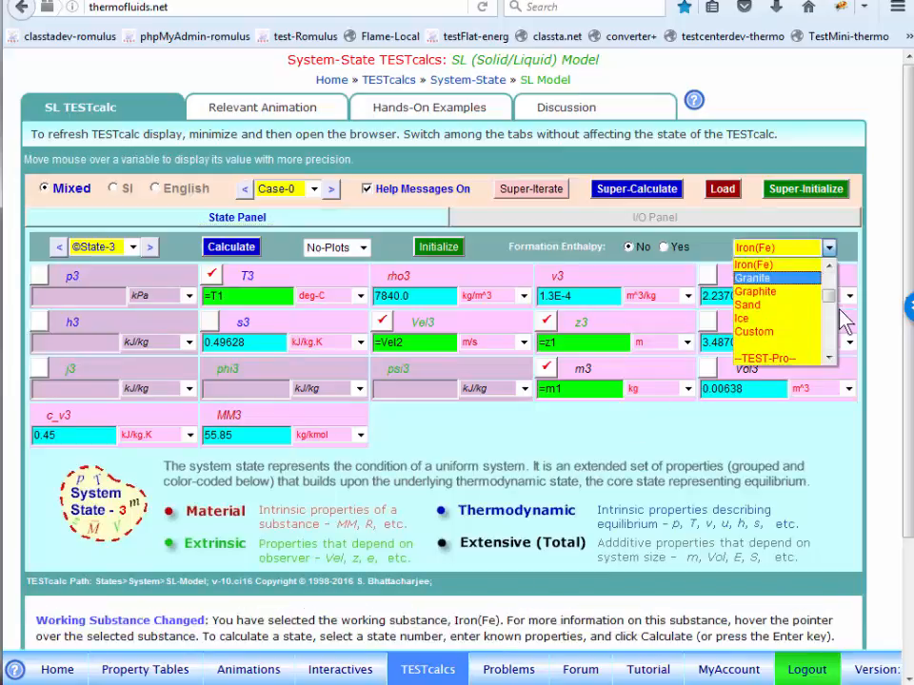
left_click(829, 266)
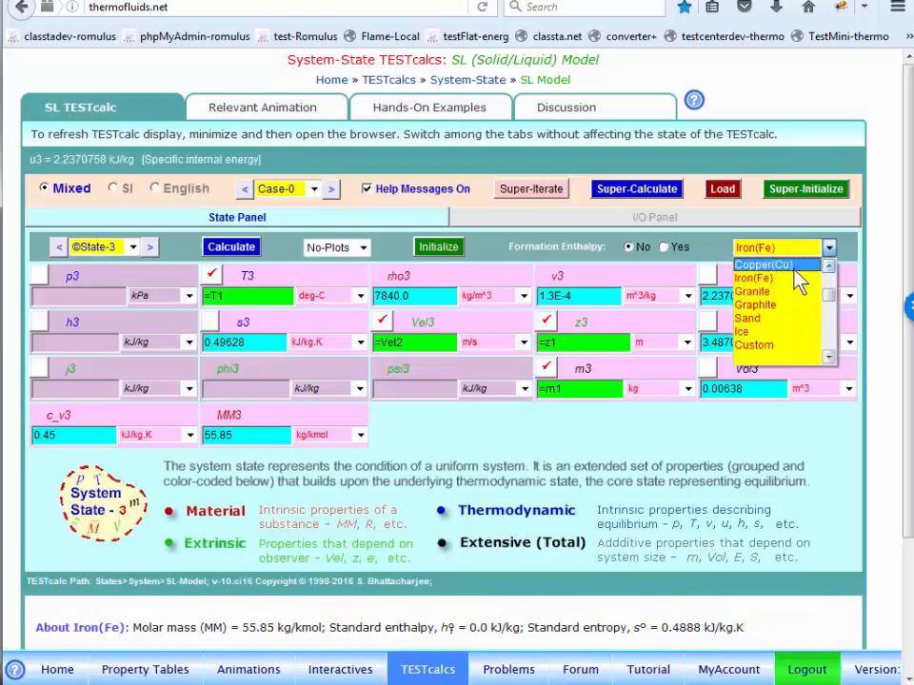
left_click(784, 265)
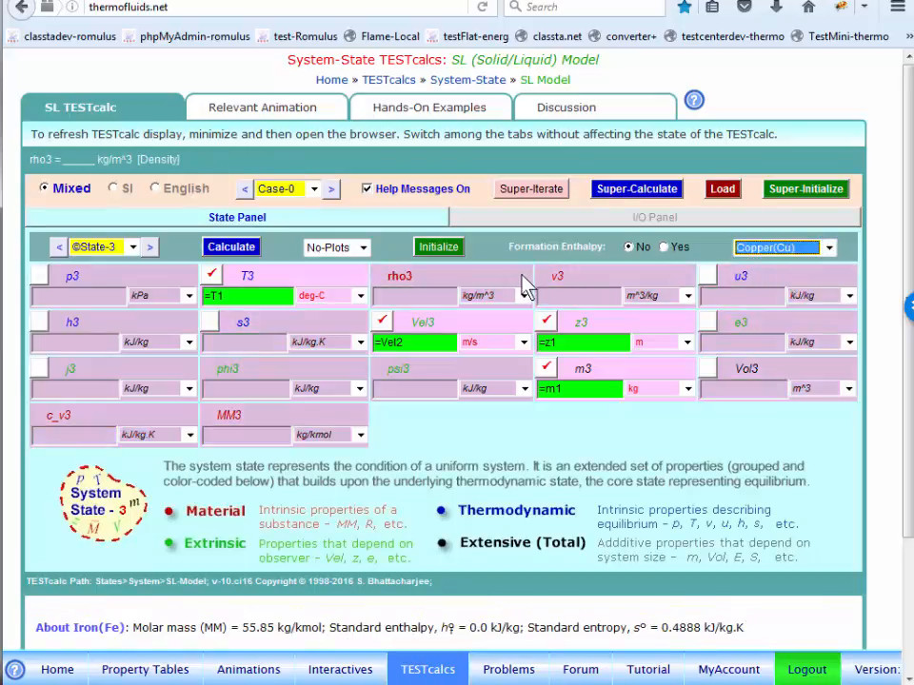
left_click(625, 192)
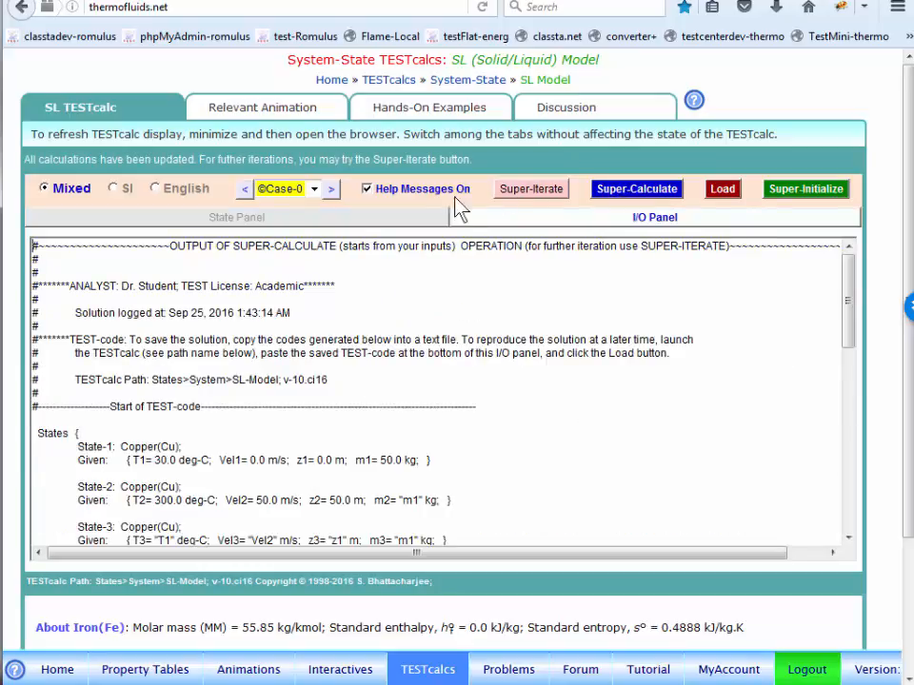
- Review the recalculated State-3, and read through the detailed output and property table of the solution report
left_click(429, 221)
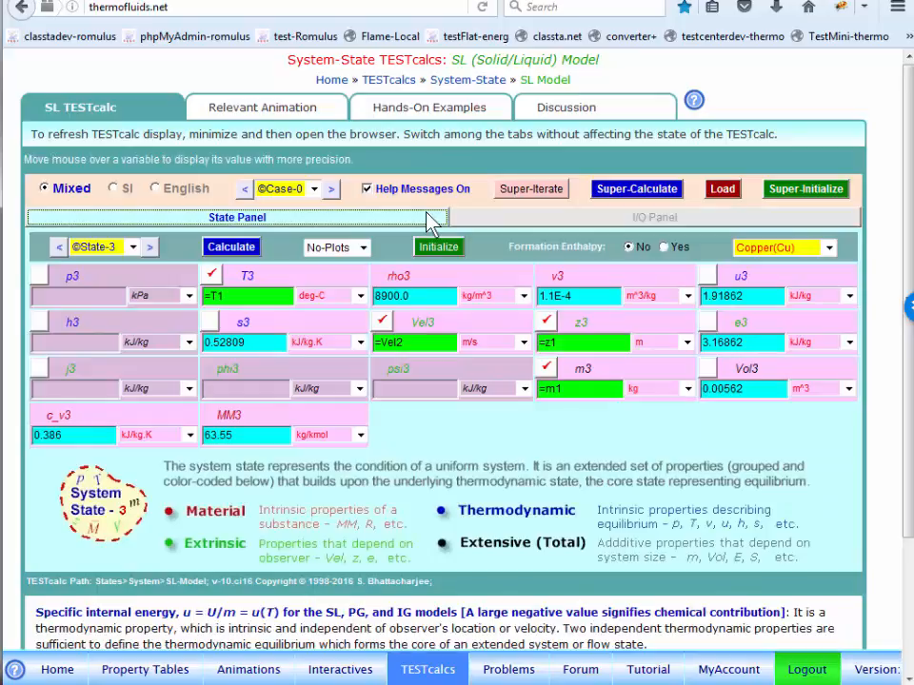
left_click(496, 220)
left_click_drag(847, 471, 846, 407)
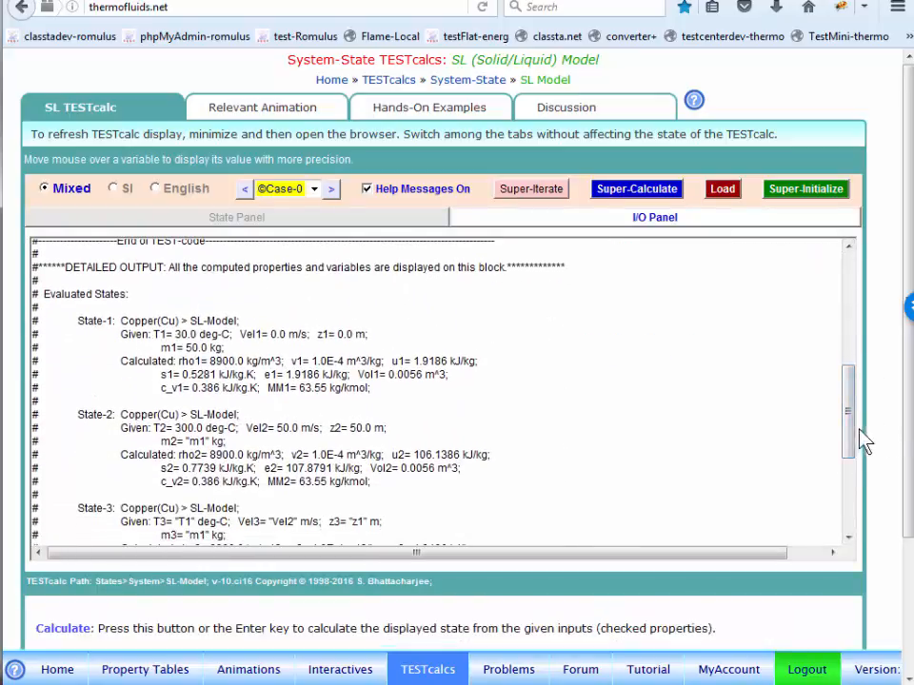
left_click_drag(851, 432, 852, 526)
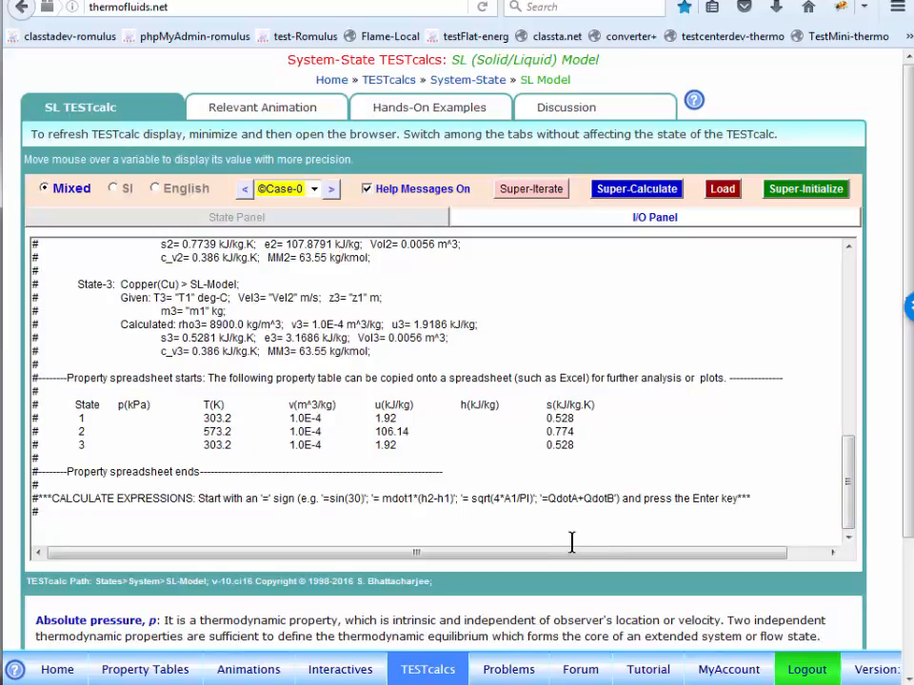
- Select and copy the complete States block of the TEST-code from the solution report
left_click_drag(851, 489, 852, 319)
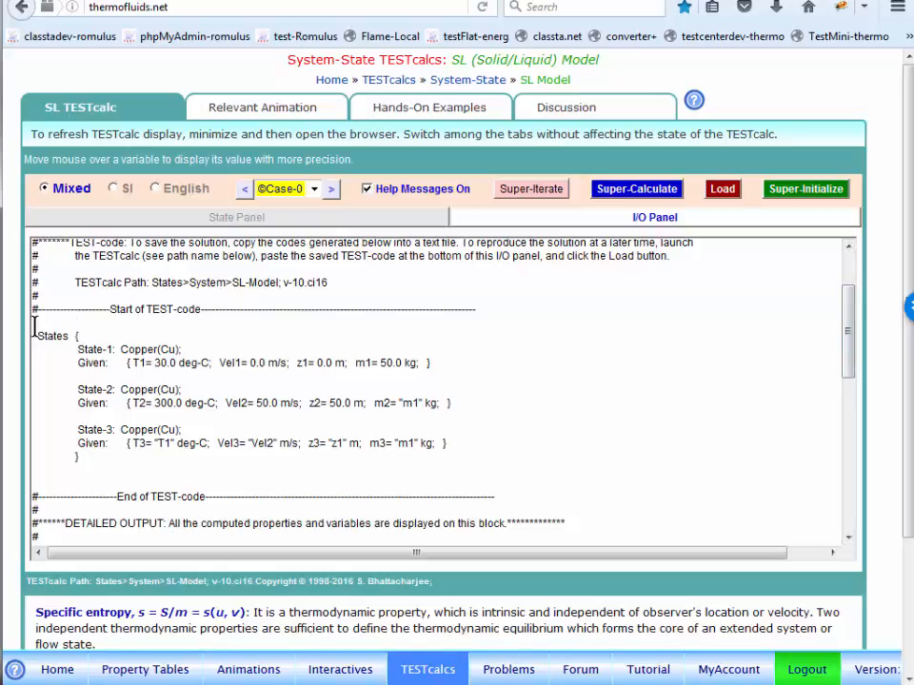
left_click_drag(34, 327, 119, 464)
left_click(120, 464)
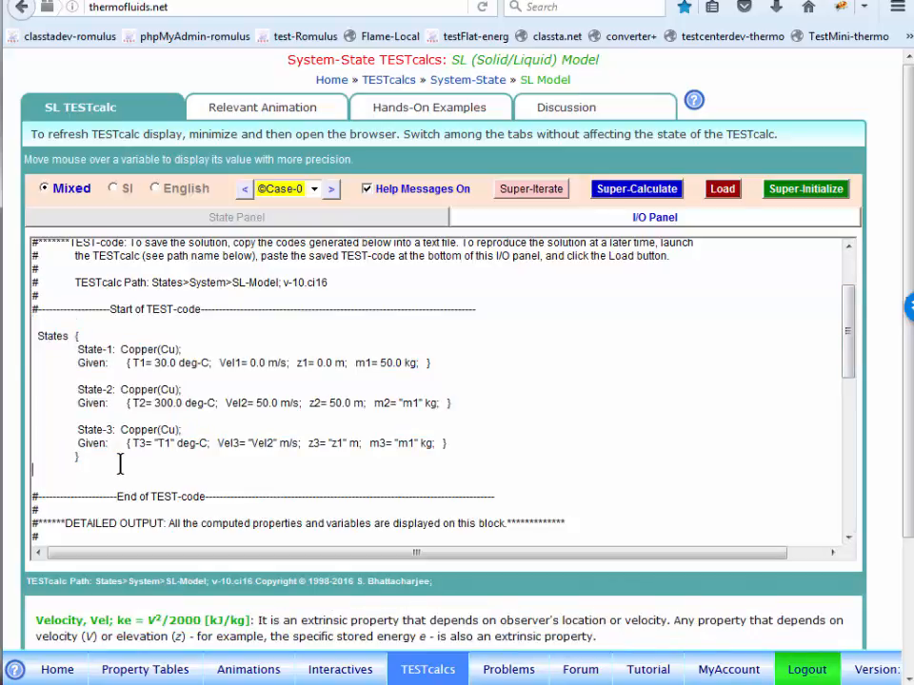
right_click(38, 333)
left_click(268, 383)
left_click_drag(98, 456, 127, 460)
left_click(43, 333)
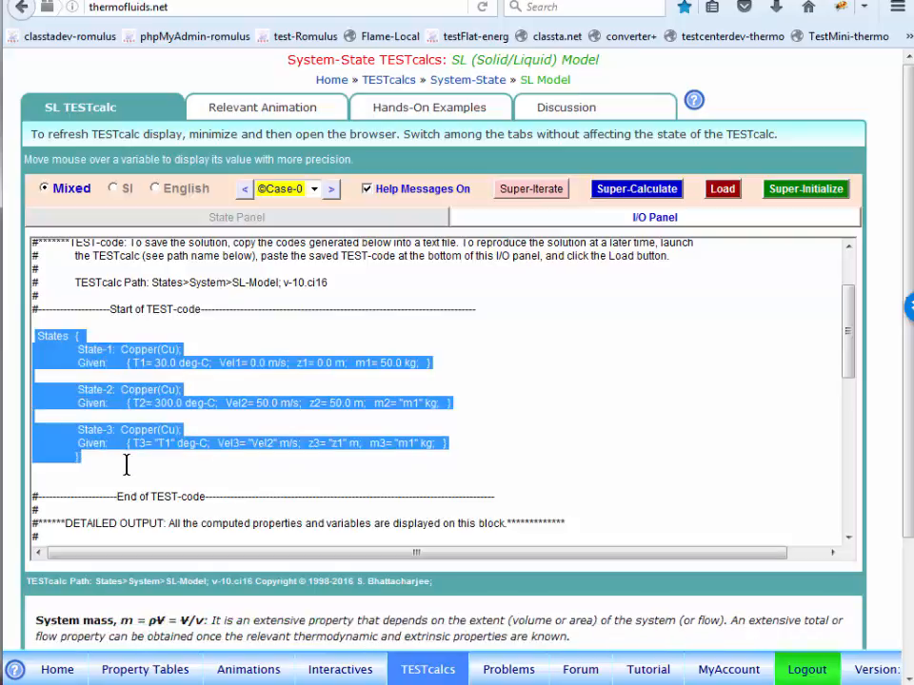
- Super-initialize the TESTcalc, paste the copied TEST-code below the I/O comments, load it, and display the restored State-1
left_click(808, 197)
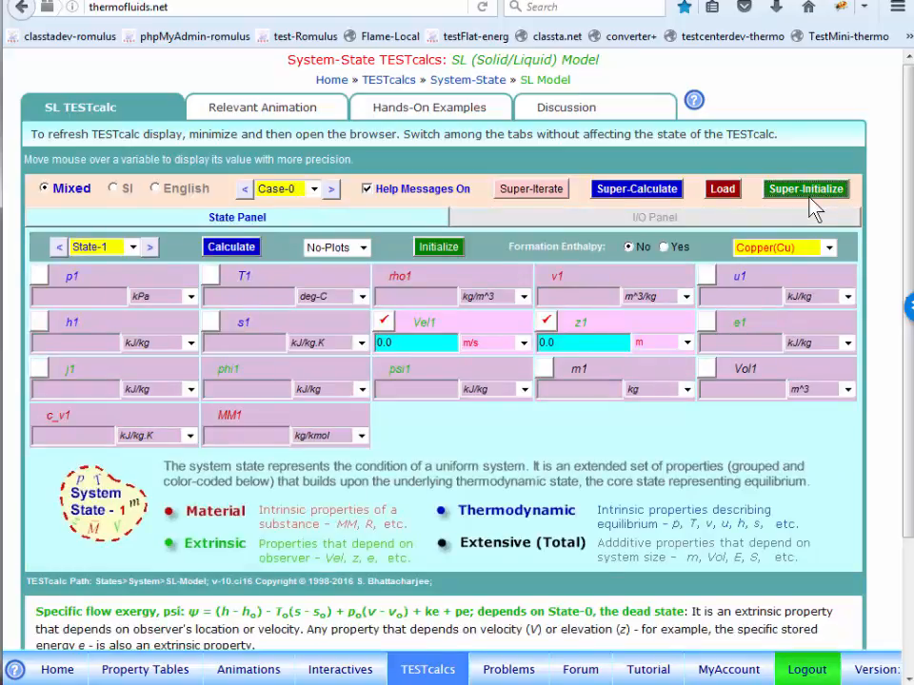
left_click(750, 221)
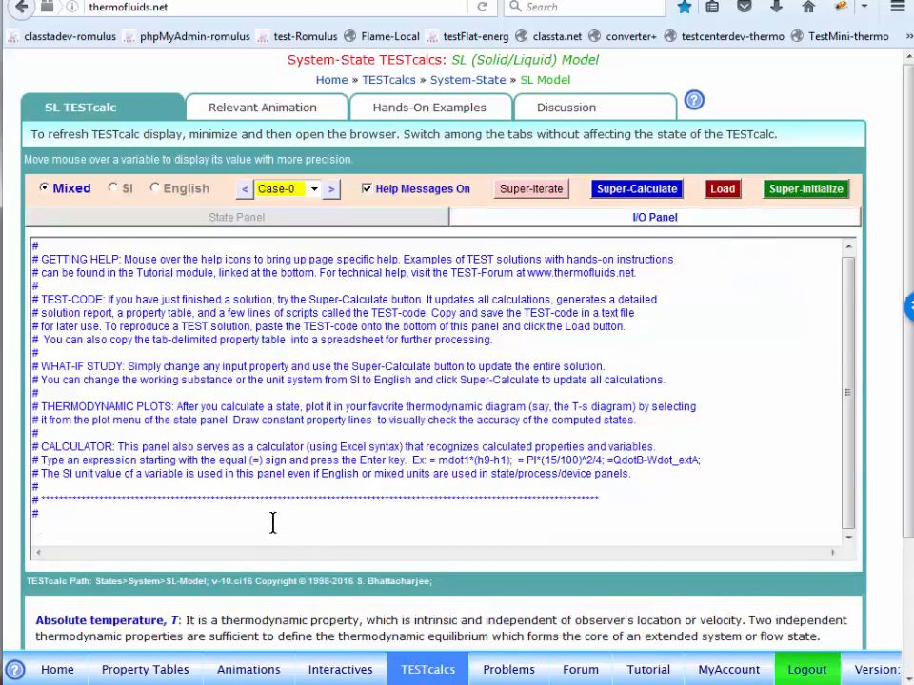
type("States{ State-1: Copper(Cu); Given: { T1= 30.0 deg-C; Vel1= 0.0 m/s; z1= 0.0 m; m1= 50.0 kg; }  State-2: Copper(Cu); Given: { T2= 300.0 deg-C; Vel2= 50.0 m/s; z2= 50.0 m; m2= \"m1\" kg; }  State-3: Copper(Cu); Given: { T3= \"T1\" deg-C; Vel3= \"Vel2\" m/s; z3= \"z1\" m; m3= \"m1\" kg; } }")
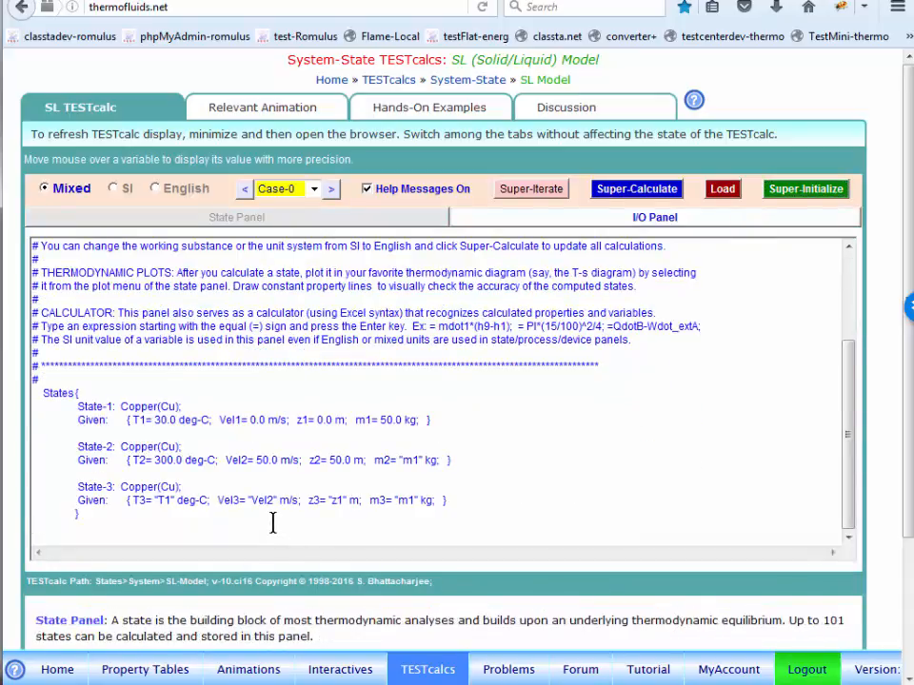
left_click(723, 189)
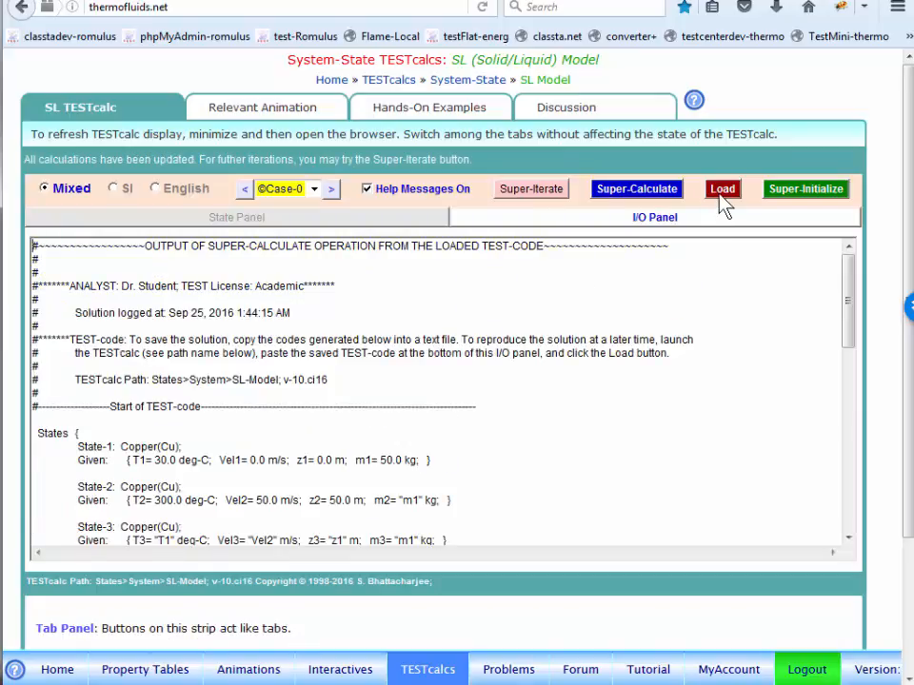
left_click(386, 217)
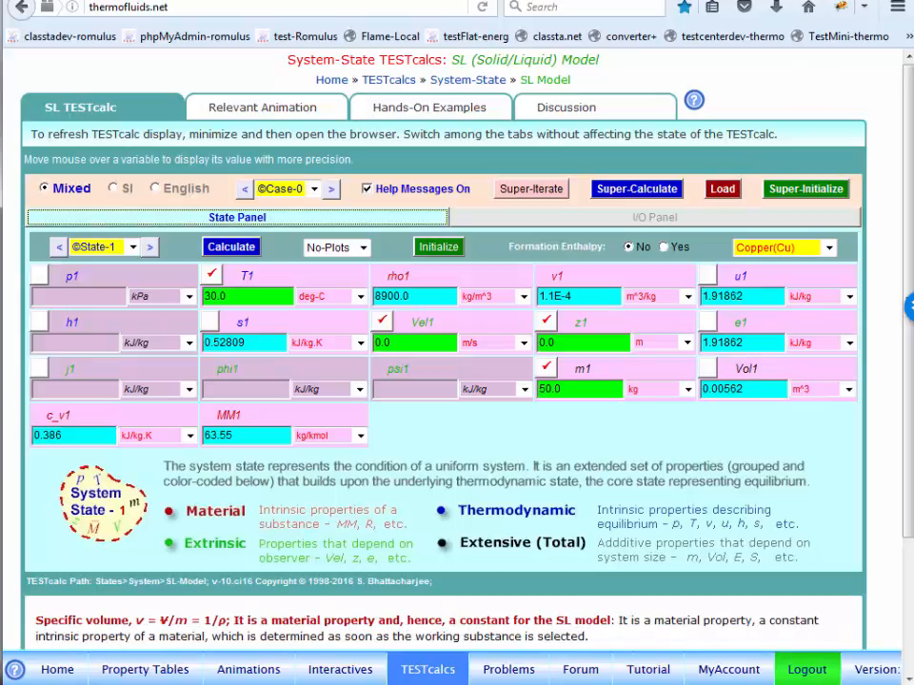
key("alt+Tab")
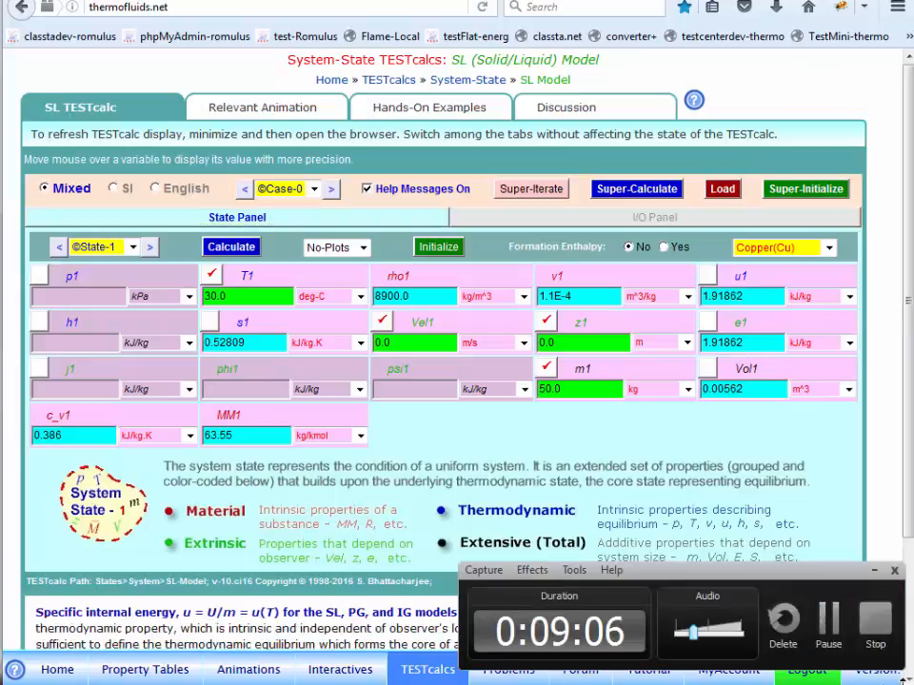